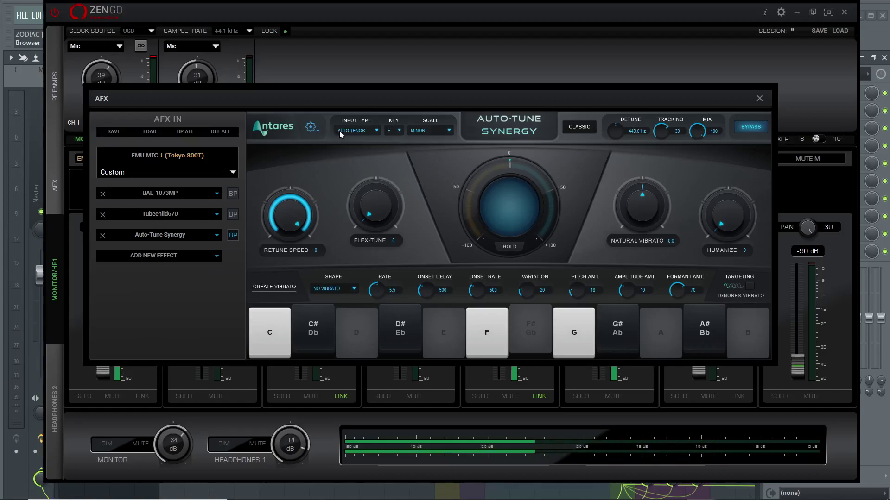
Set the Auto-Tune Synergy input type to Low Male and enable Classic mode.
click(349, 132)
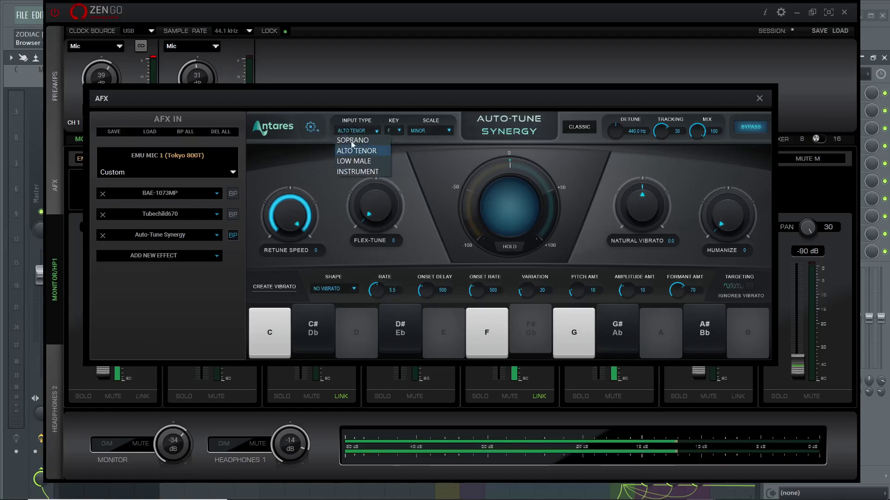
click(356, 159)
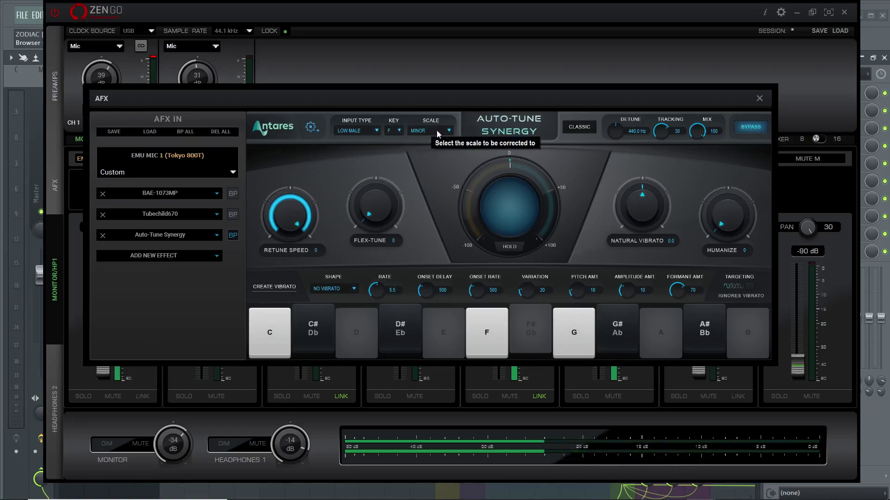
click(580, 127)
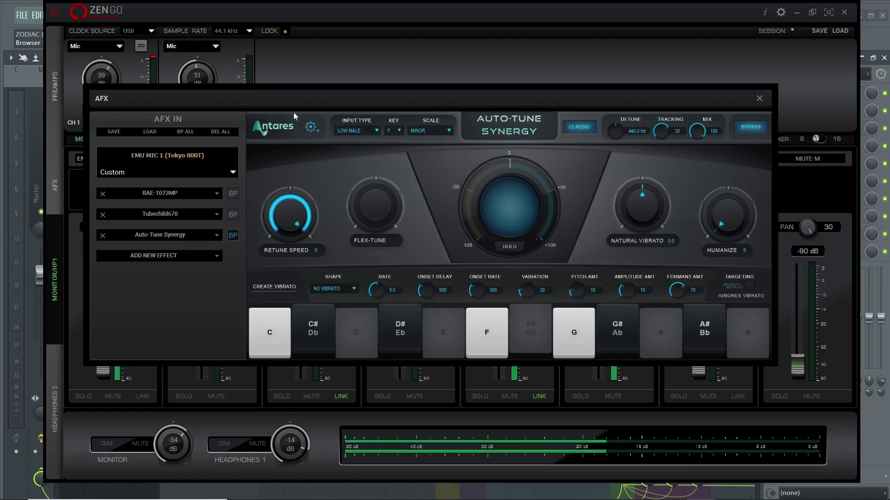
click(760, 99)
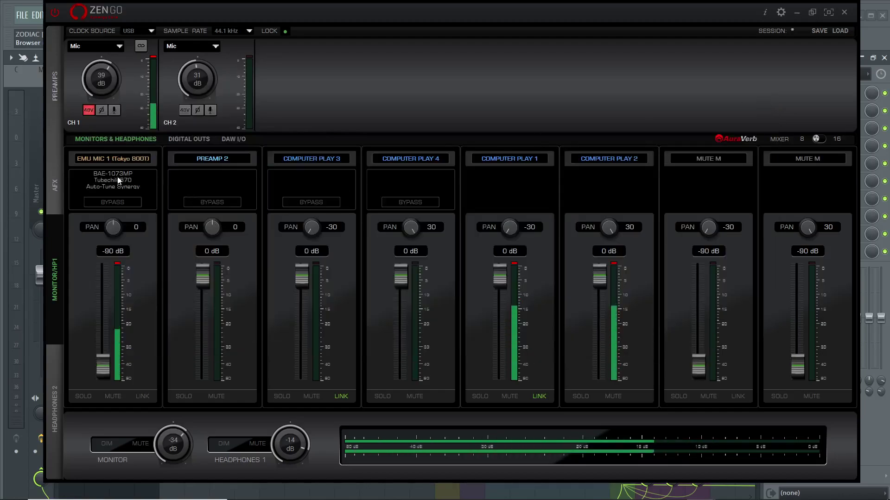
View the list of effects that can be added to the Preamp 2 channel.
click(240, 190)
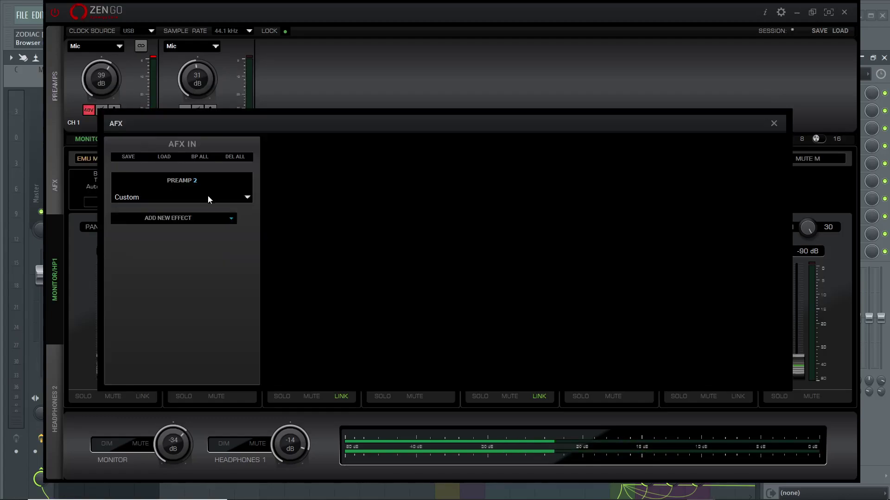
click(177, 219)
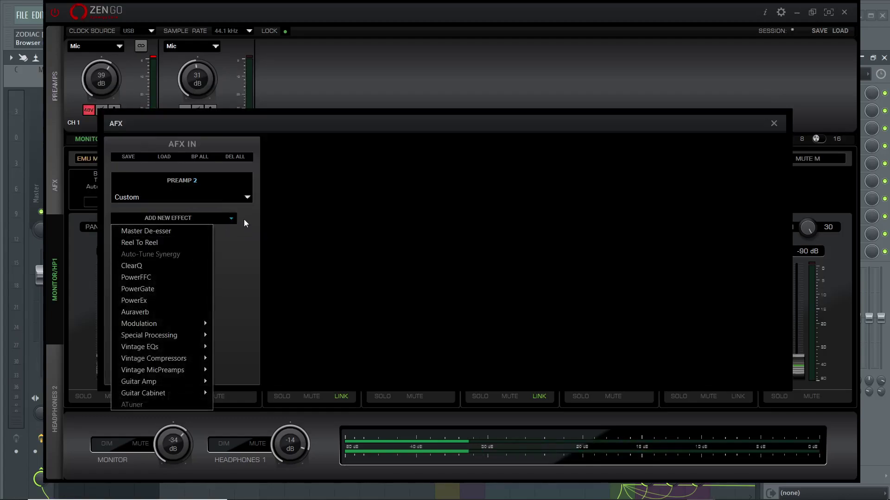
click(337, 72)
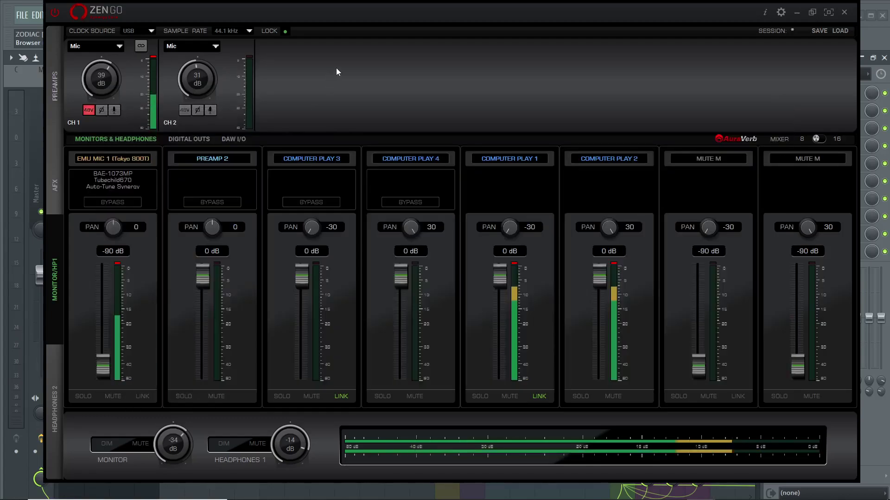
Turn off the bypass for Auto-Tune Synergy in the EMU MIC 1 effect chain.
click(109, 182)
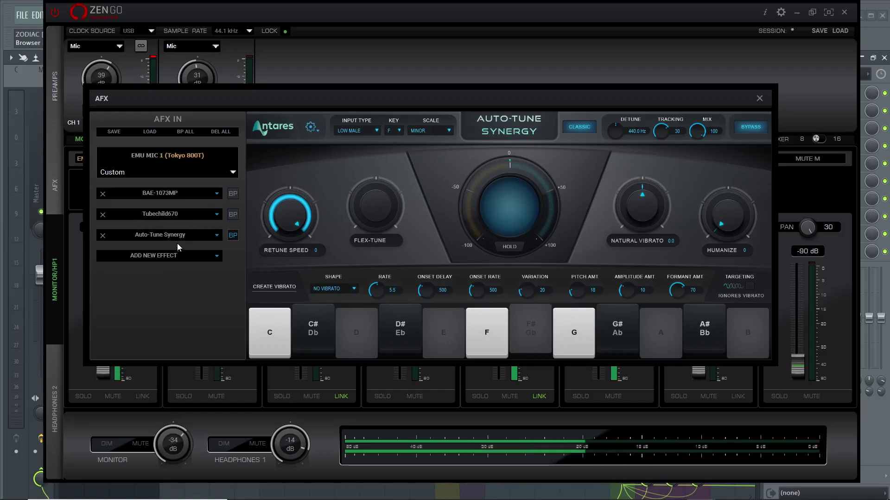
click(234, 236)
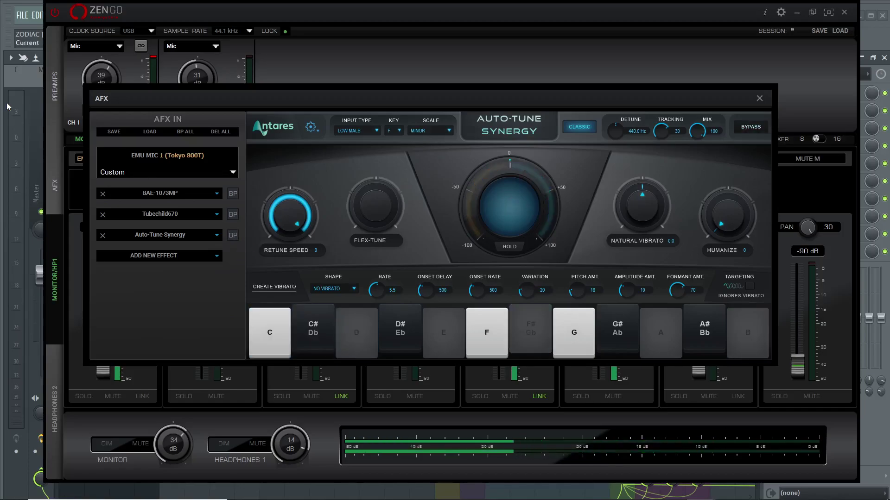
Switch to FL Studio and enable the effect slots on the REVERB, 1/4 and 1/2 mixer tracks.
click(26, 87)
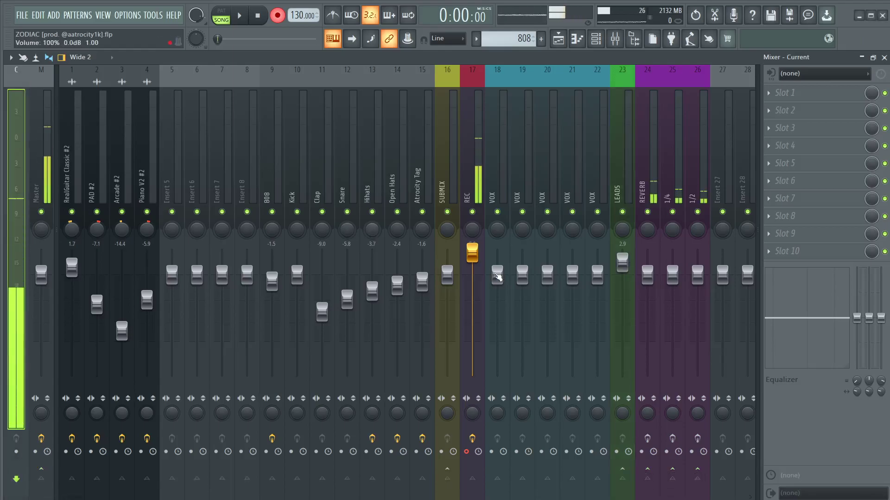
click(648, 438)
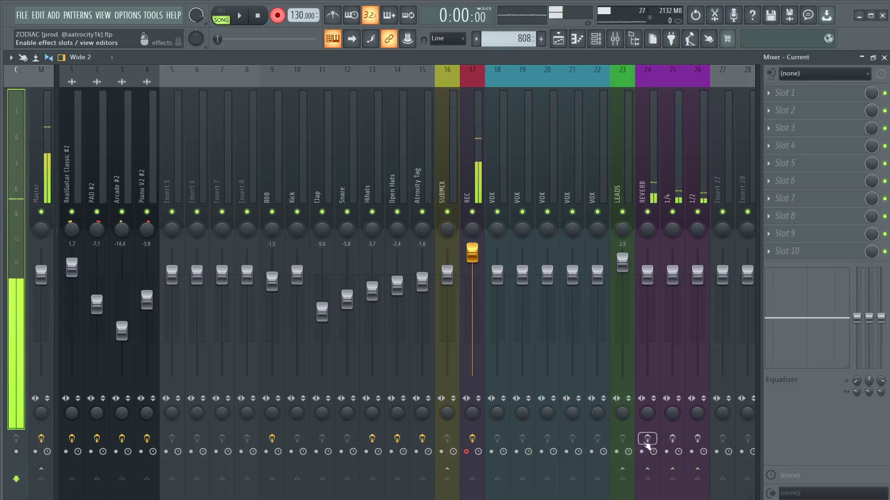
click(672, 439)
click(698, 439)
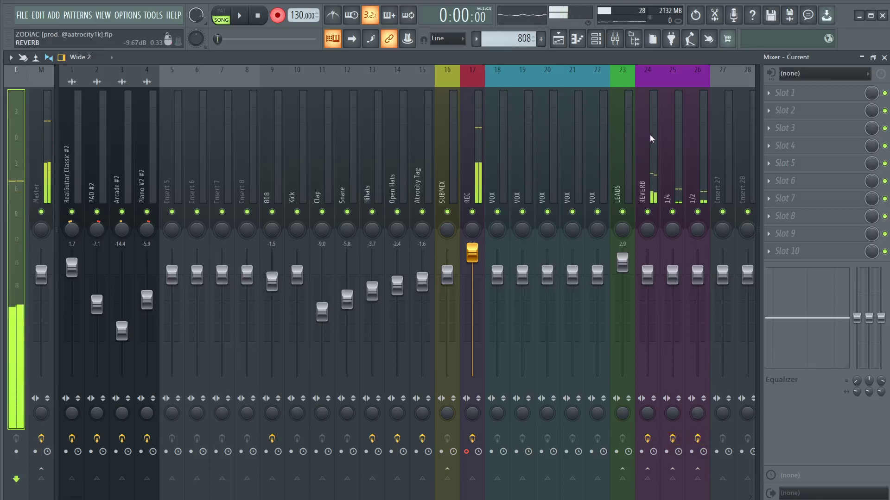
Examine the reverb, delay and parametric EQ plugins loaded on the REVERB, 1/4 and 1/2 mixer tracks.
click(644, 149)
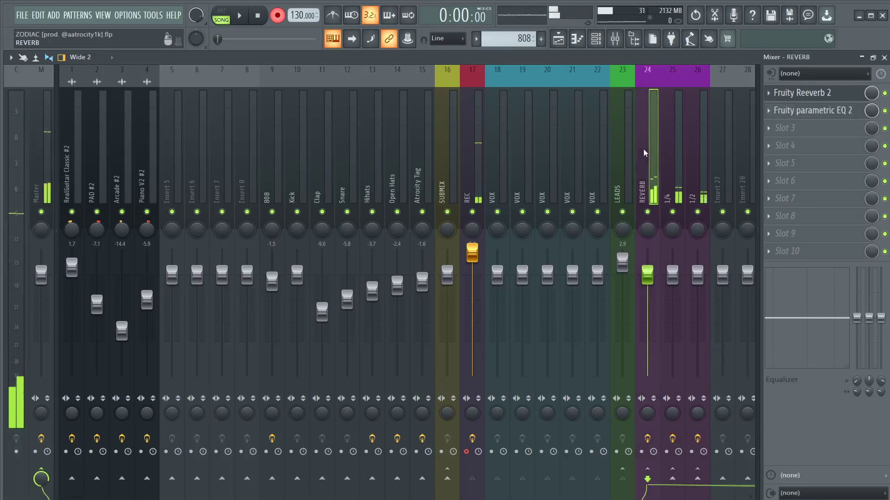
click(809, 93)
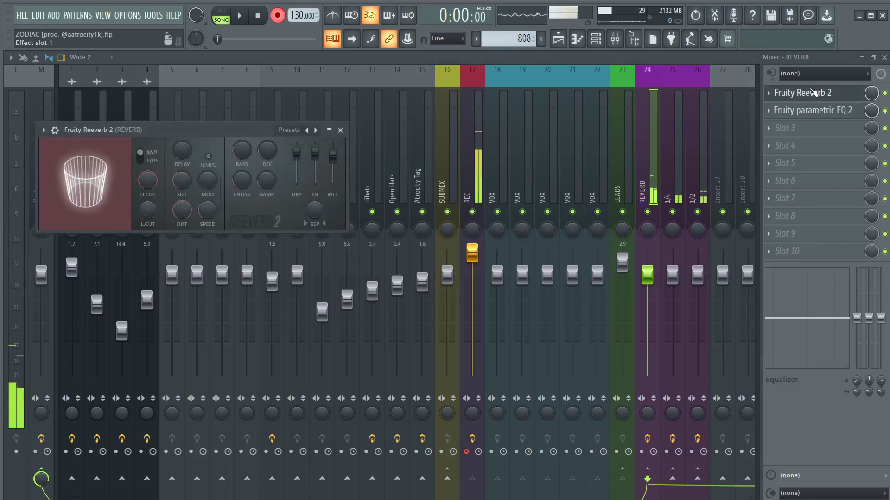
click(808, 115)
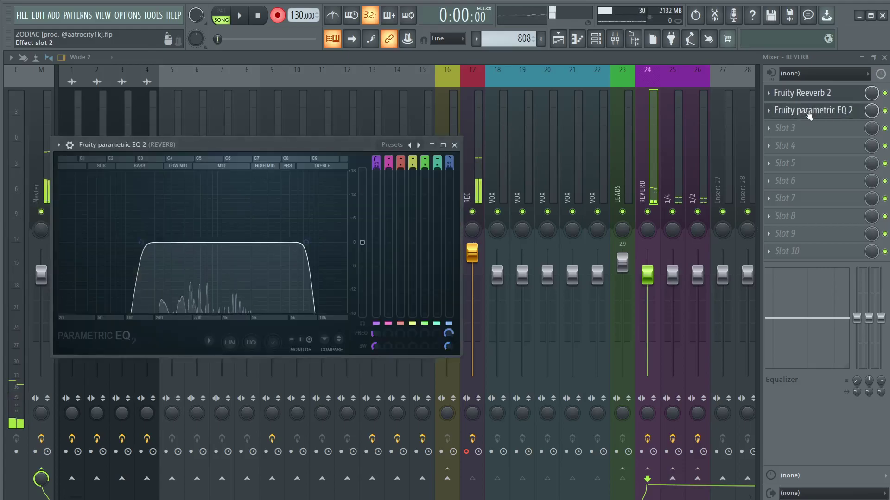
click(670, 173)
click(810, 95)
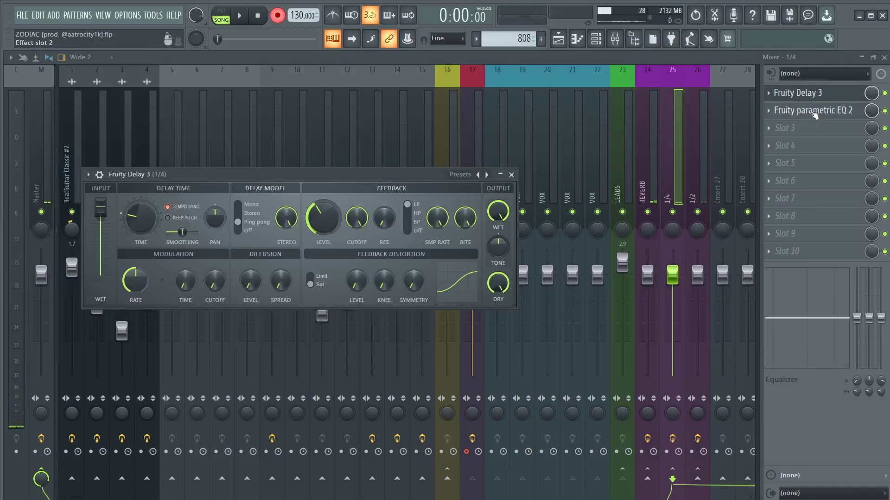
click(815, 115)
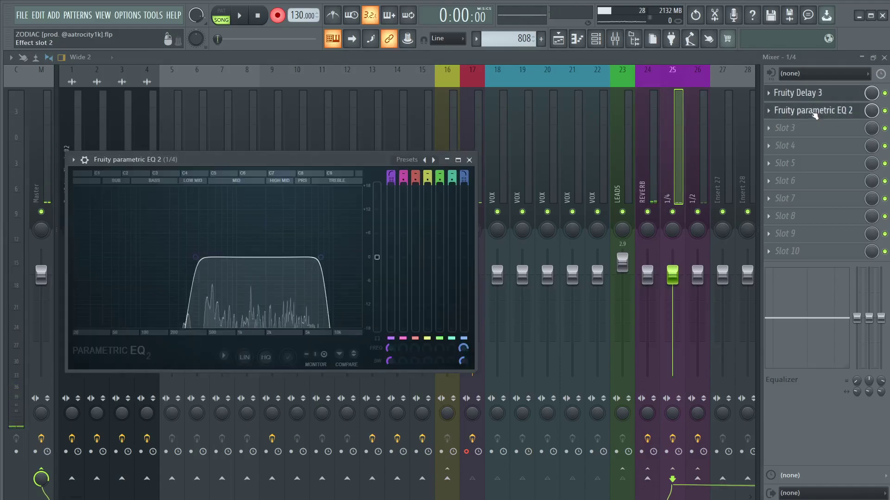
click(690, 191)
click(797, 93)
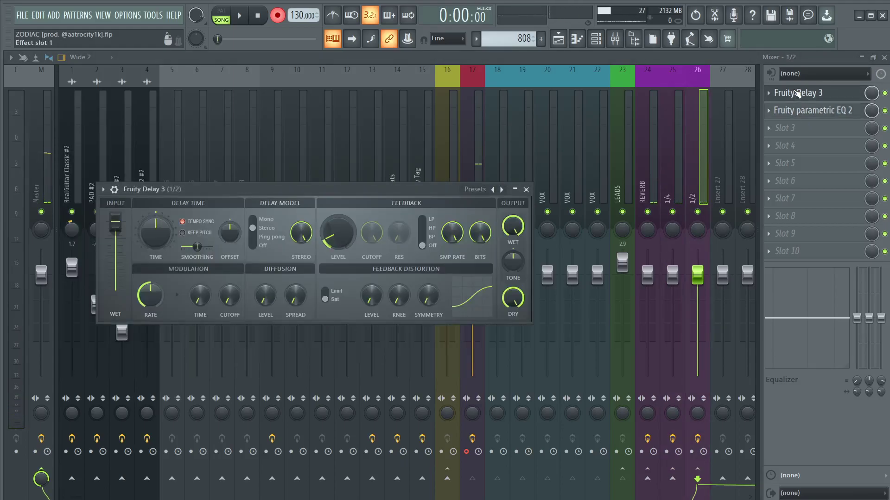
click(811, 114)
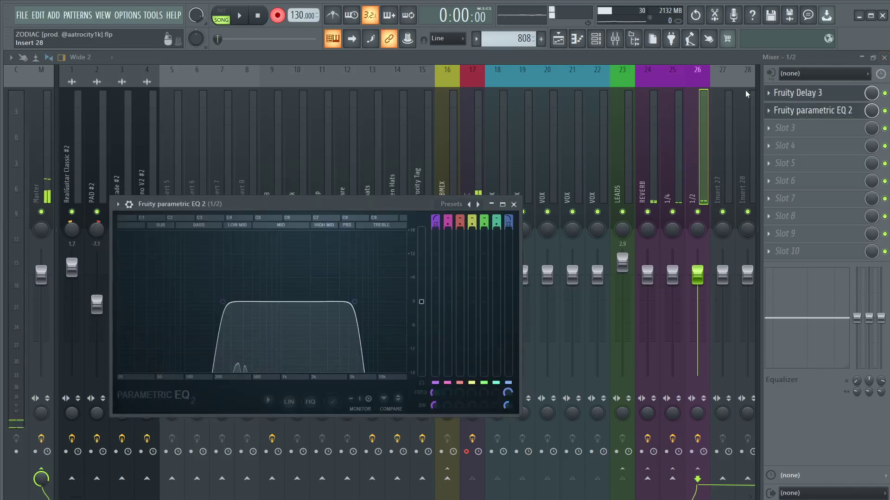
Check the LEADS, VOX and REC mixer tracks one after another for their effects and routing.
click(566, 156)
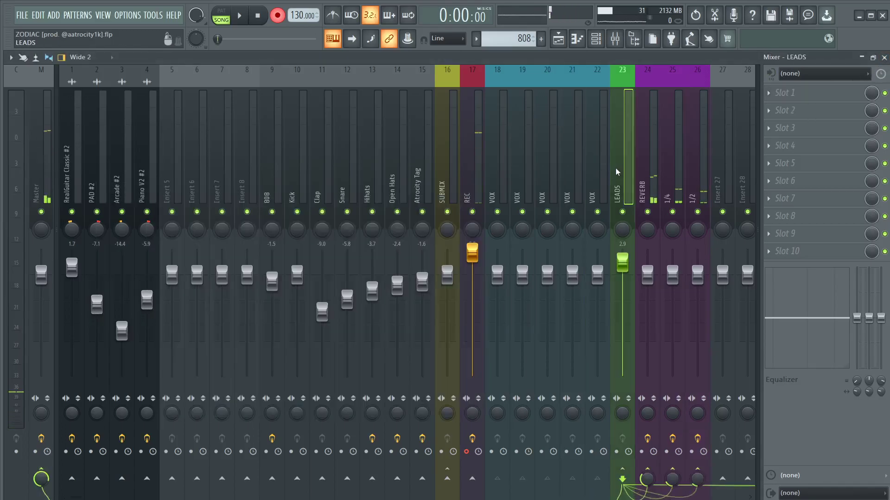
click(602, 169)
click(574, 167)
click(543, 161)
click(518, 161)
click(477, 147)
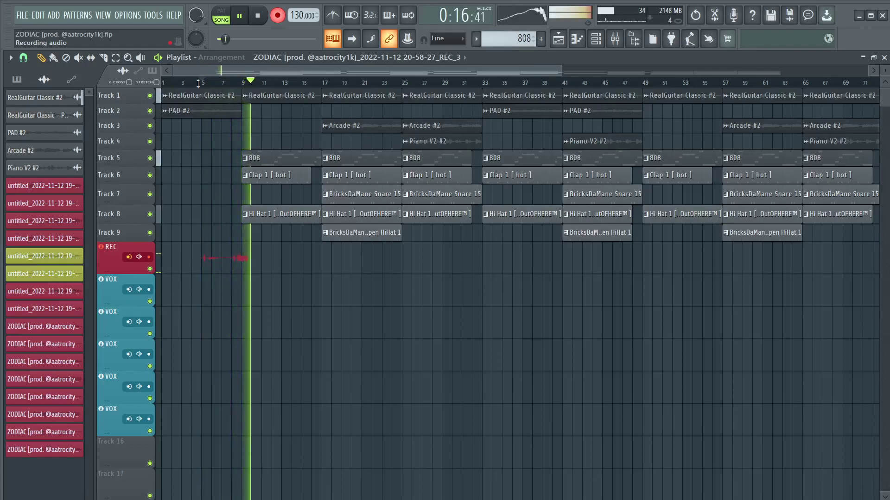
Place the finished vocal take on the first VOX track and record further takes from bar 8.
key(space)
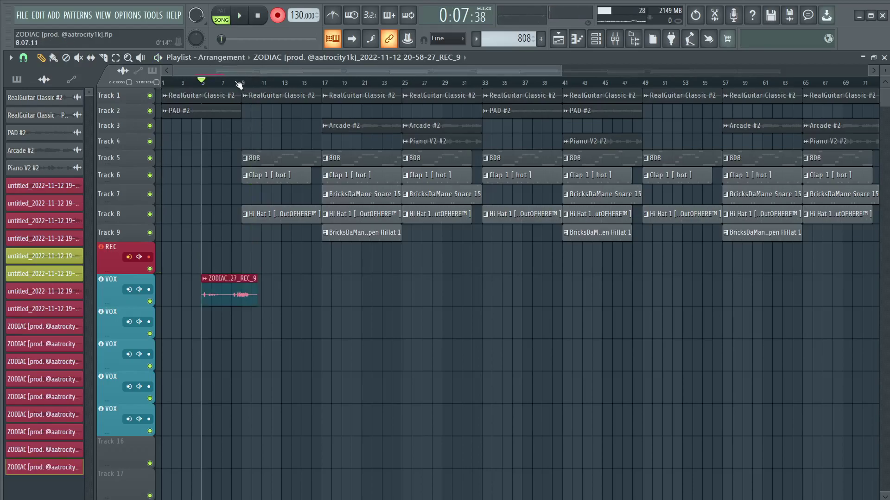
key(space)
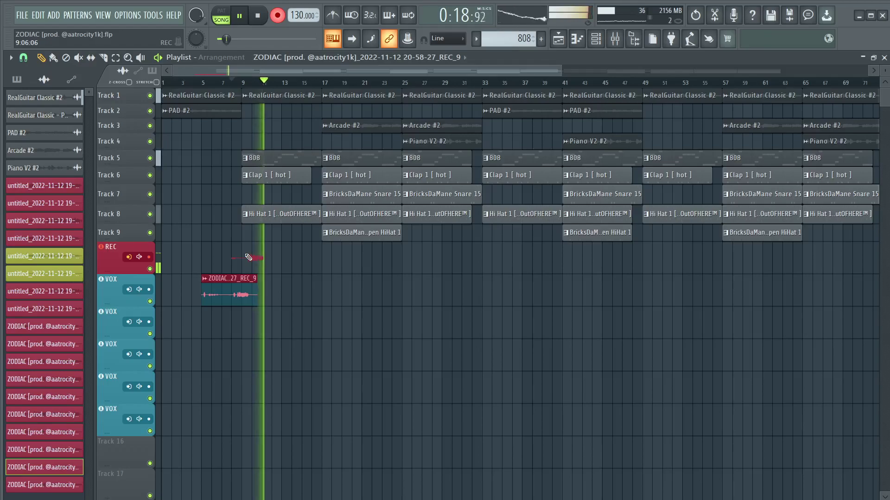
key(space)
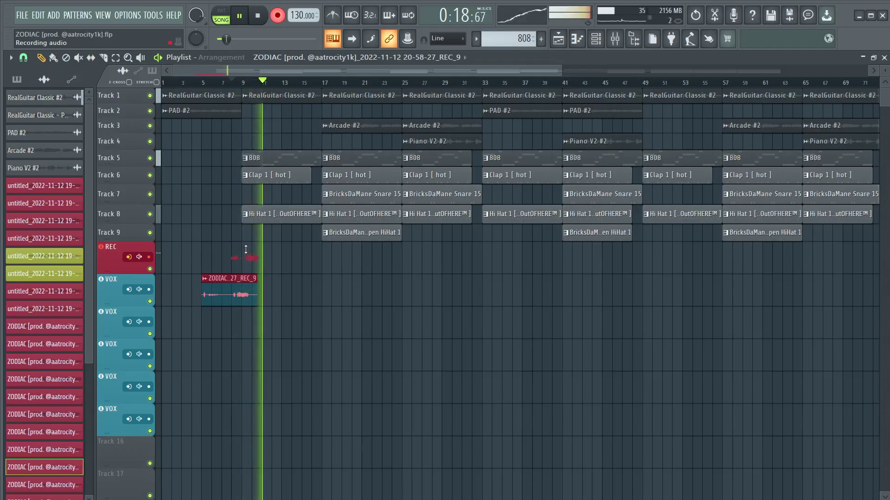
key(space)
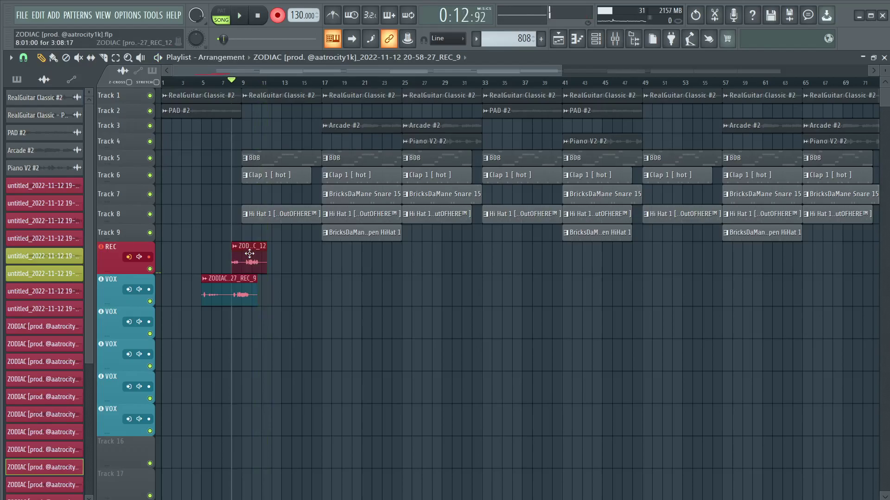
Try the new take on the second VOX track with its start trimmed to about bar 9, and discard the following recording.
key(space)
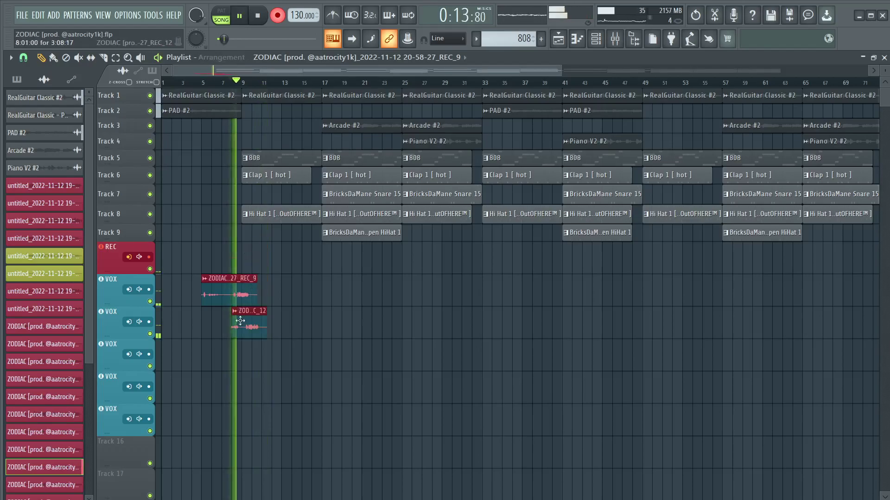
drag(233, 321, 237, 322)
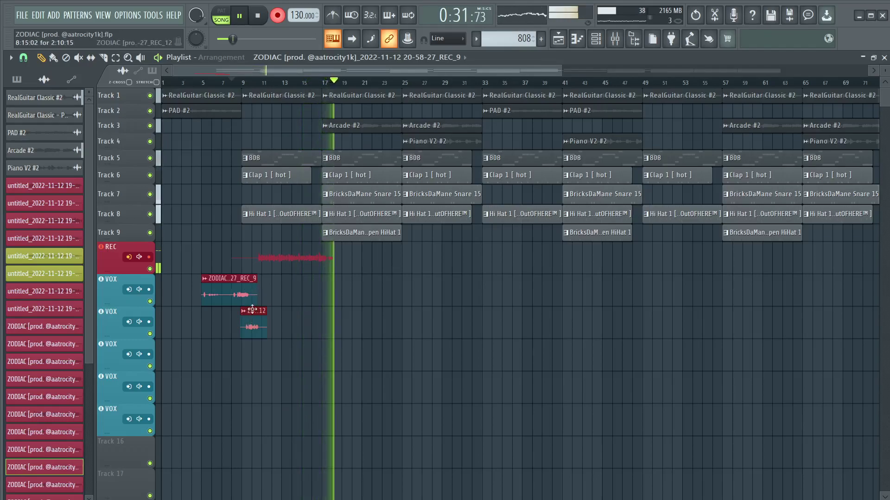
key(space)
right_click(269, 274)
key(space)
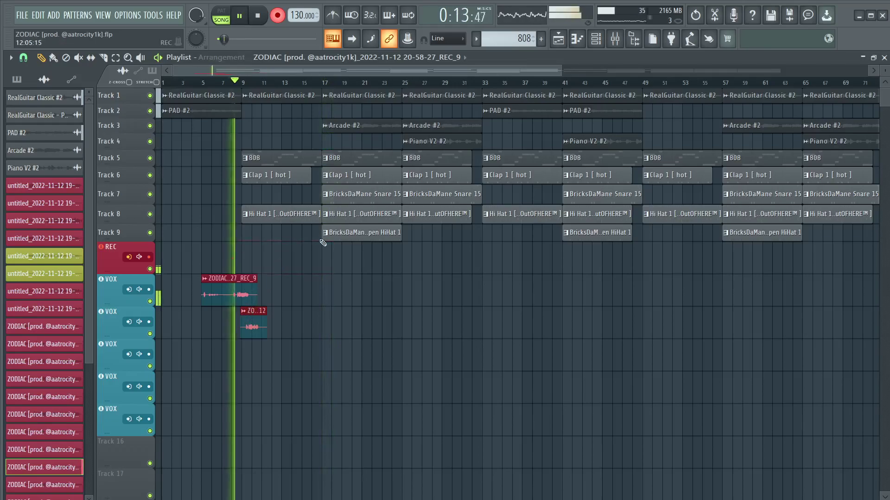
Delete the second VOX track's clip and the latest REC take, and restart recording from bar 8.
drag(566, 71, 270, 141)
right_click(533, 332)
key(space)
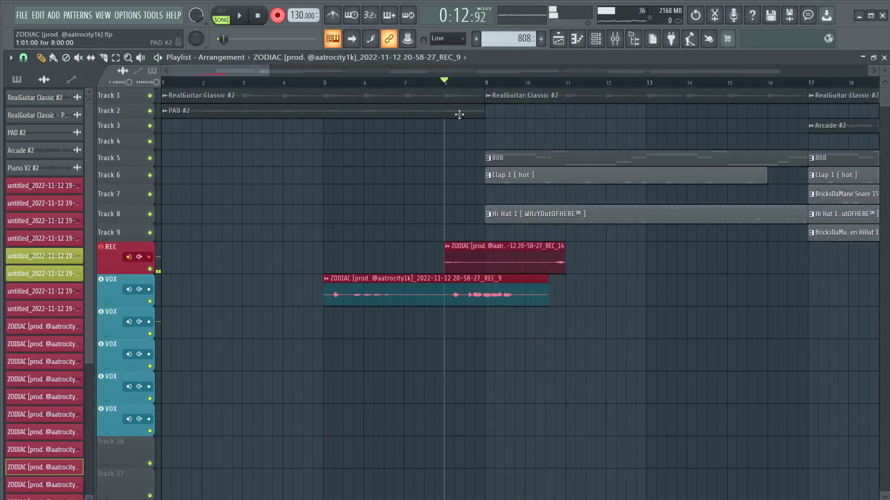
right_click(491, 250)
key(space)
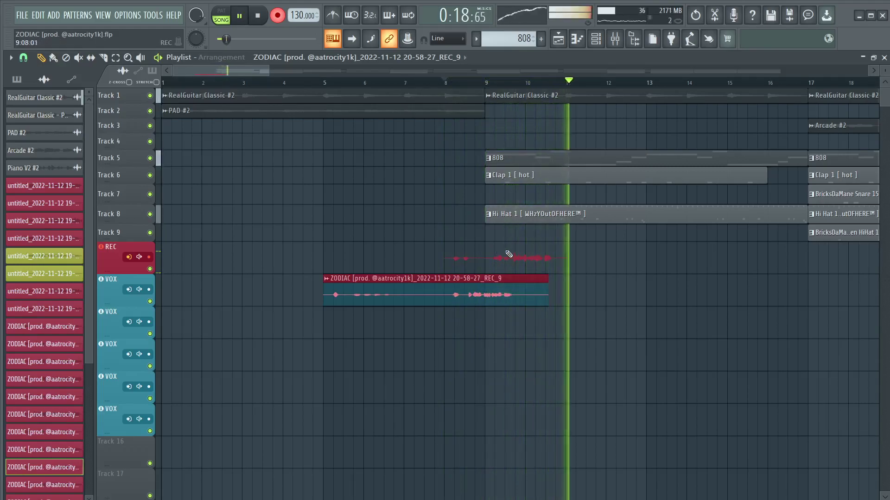
Place the new take on the second VOX track, trimming its start to shortly before bar 10, while recording again from bar 8.
key(space)
drag(535, 256, 535, 321)
key(space)
drag(447, 319, 515, 334)
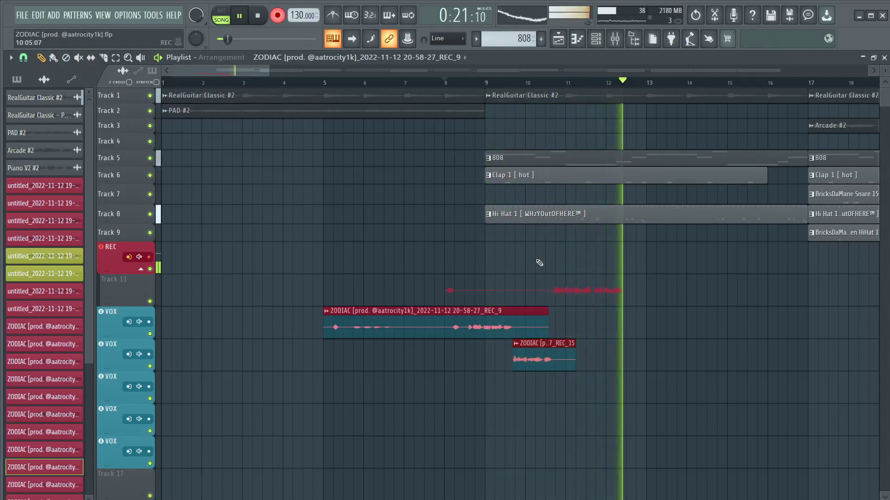
Place the newest take on the first VOX track, trimmed to start at about bar 10.5, and record again from bar 8.
key(space)
drag(468, 290, 571, 311)
key(space)
right_click(577, 325)
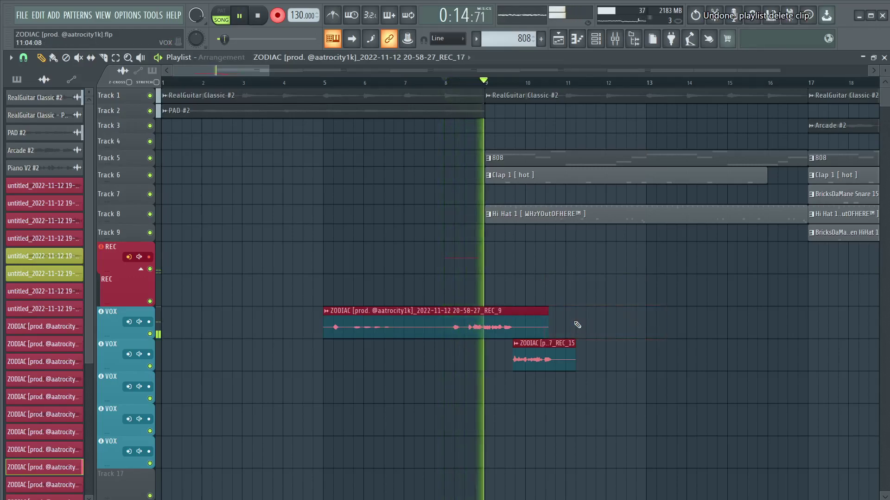
key(ctrl+z)
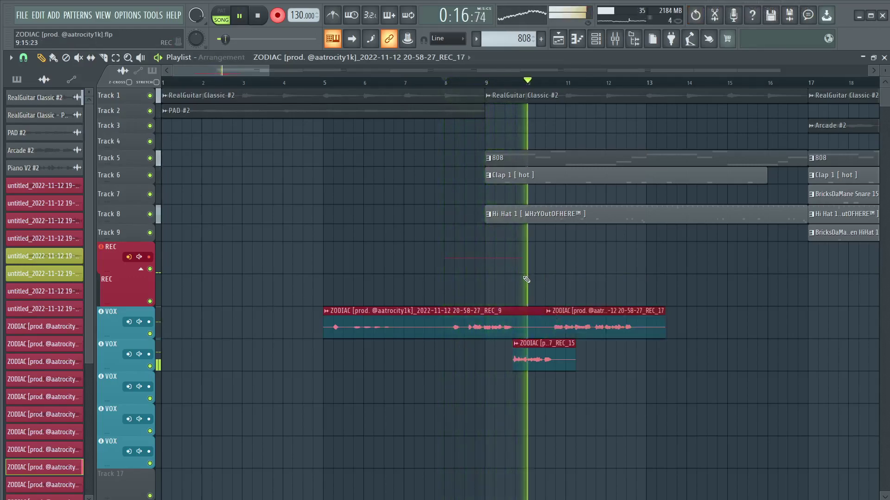
Raise the LEADS mixer track's volume to about 4.1 dB during the recording and return to the playlist.
click(615, 39)
click(622, 262)
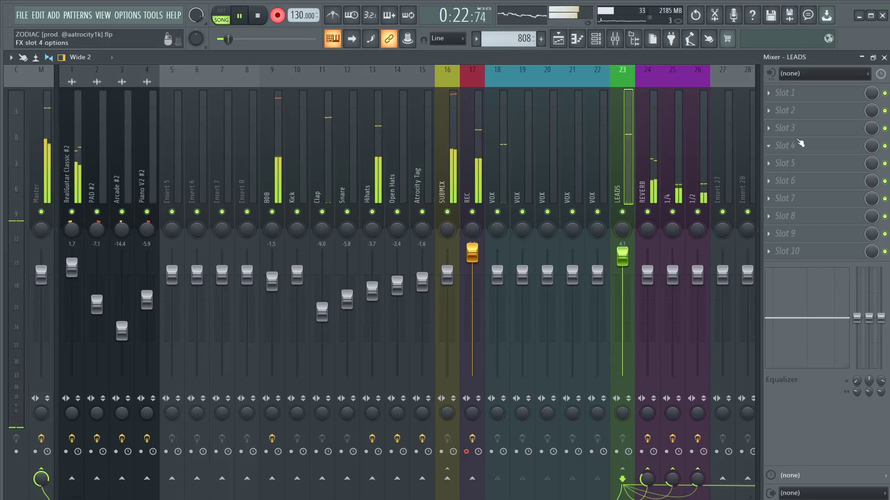
click(884, 58)
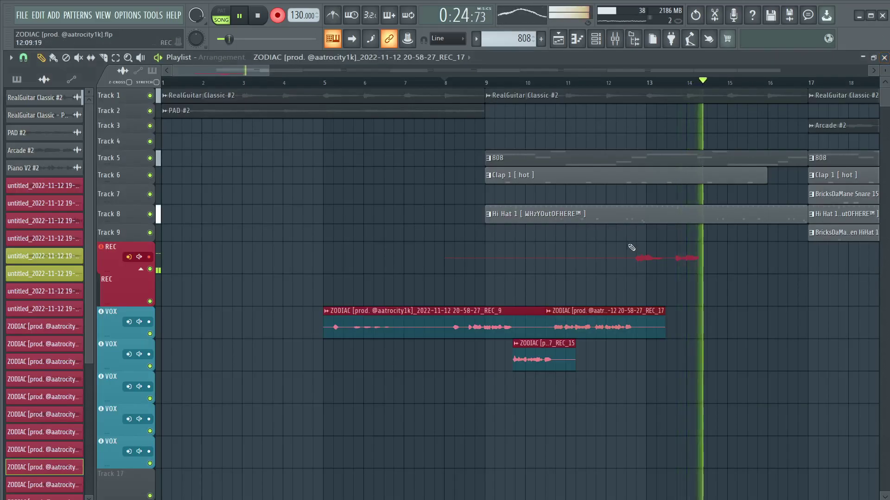
Record another take from bar 8 with the arrangement shown through bar 48, and delete it from the REC track.
key(space)
key(space)
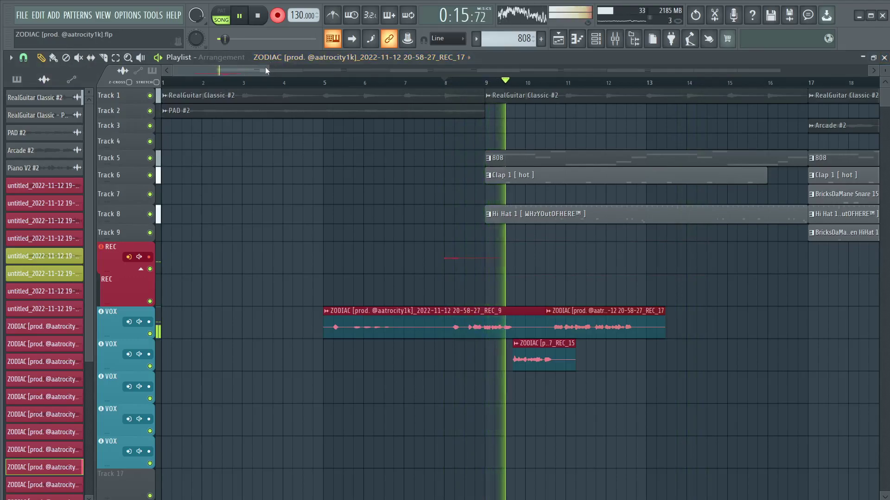
drag(269, 69, 437, 56)
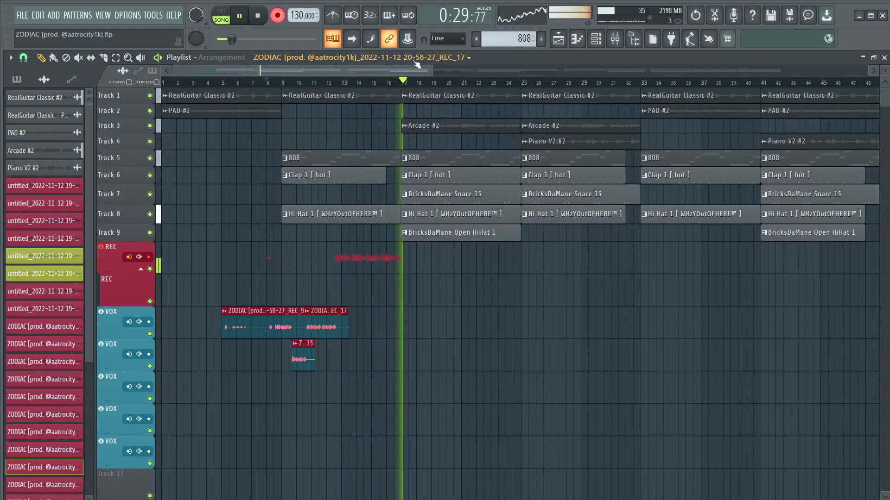
key(space)
right_click(338, 273)
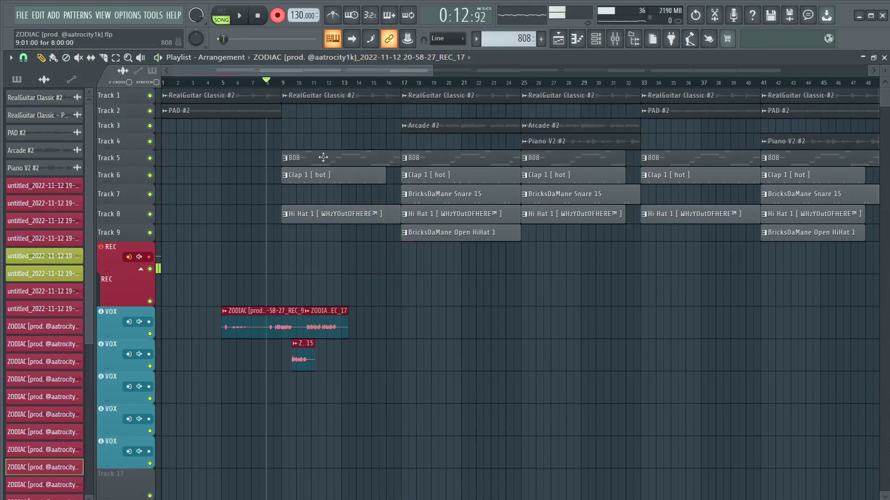
Record two takes from bar 9, placing one on the second VOX track from about bar 12.5 and one on the first from about 13.5.
click(285, 80)
key(space)
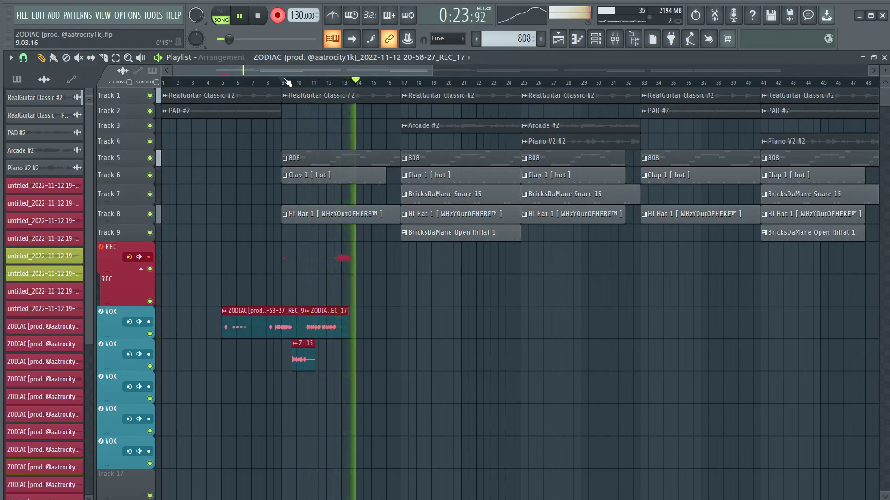
key(space)
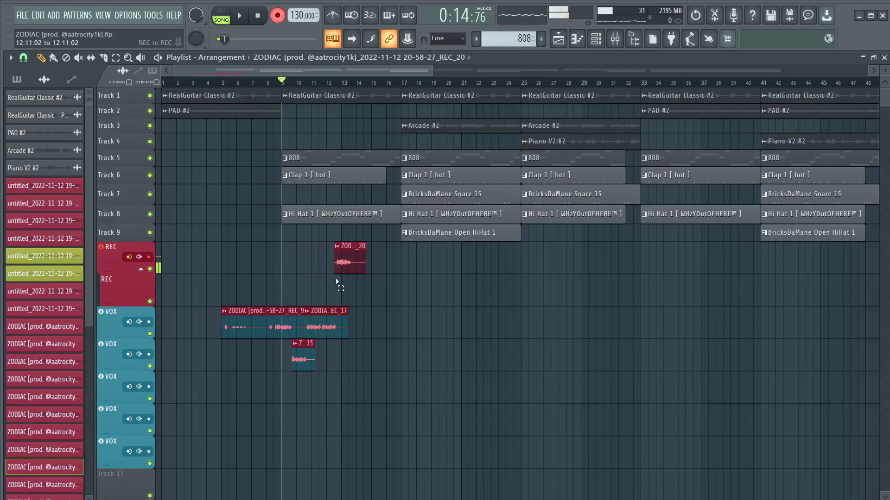
key(space)
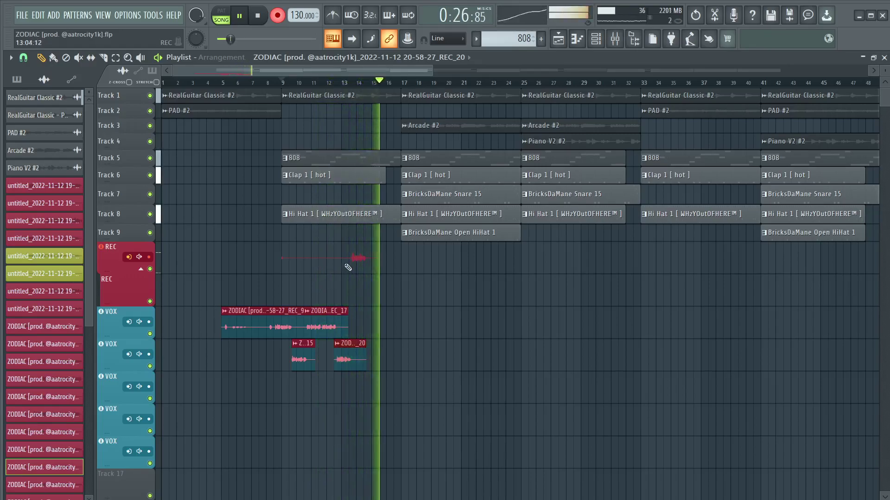
key(space)
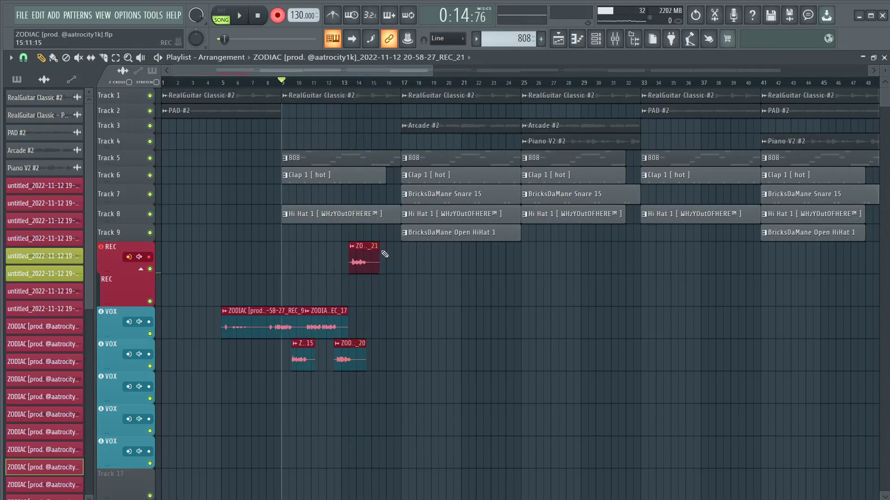
Try further takes from bar 9 and about bar 11.5, deleting both from the REC track.
key(space)
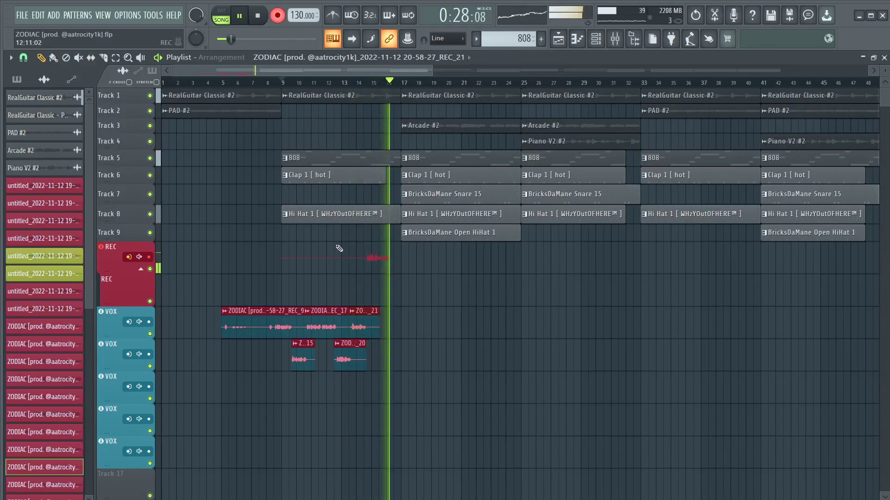
key(space)
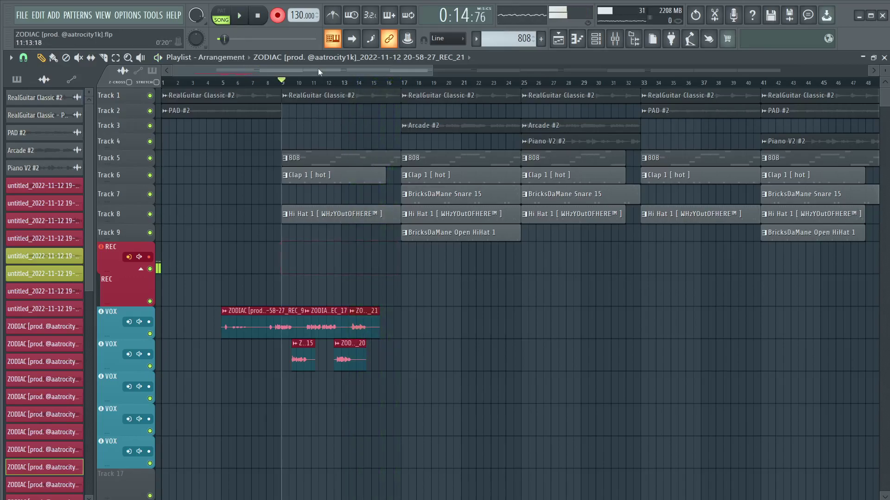
key(space)
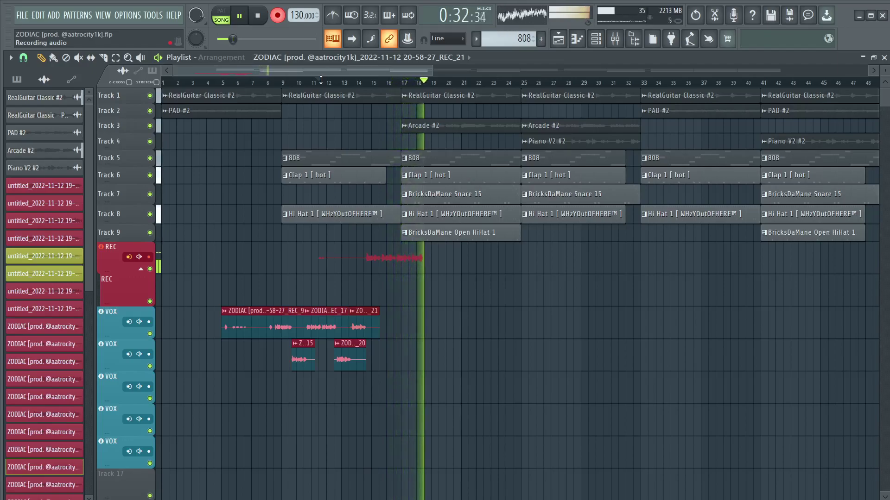
key(space)
right_click(334, 258)
key(space)
click(335, 258)
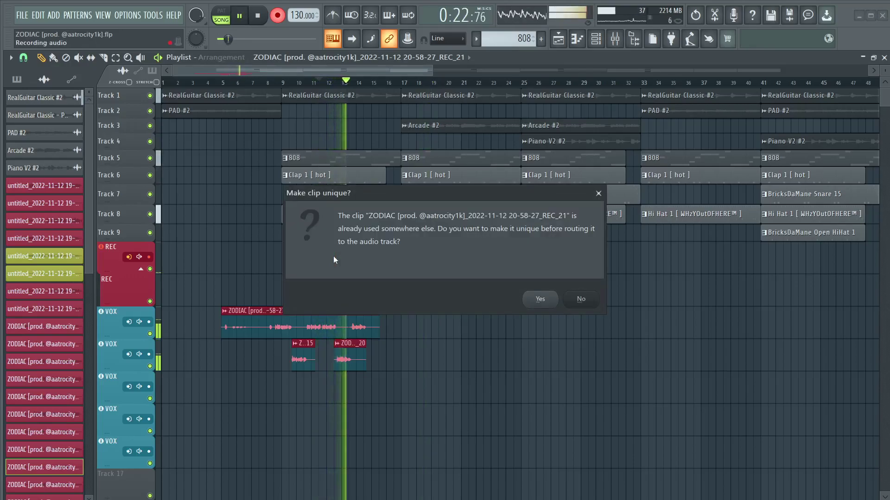
click(581, 299)
key(space)
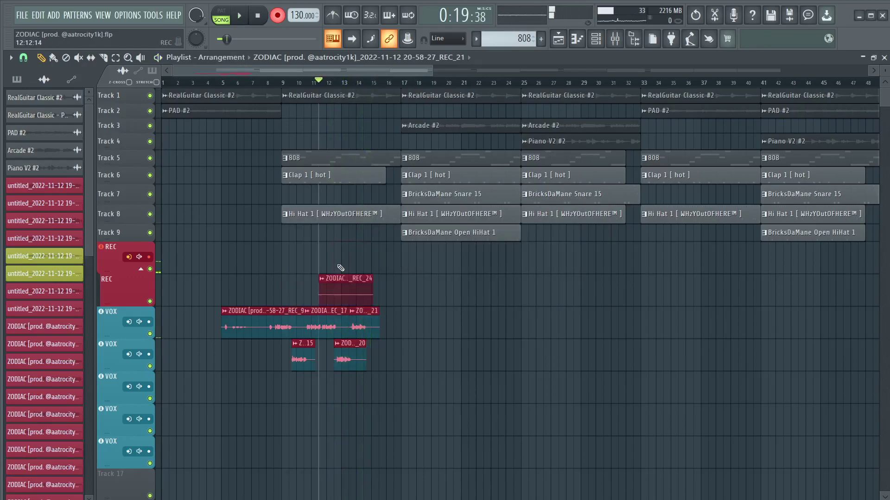
Record a take from about bar 11.5 and place it on the second VOX track, trimmed to start at about bar 14.5.
key(space)
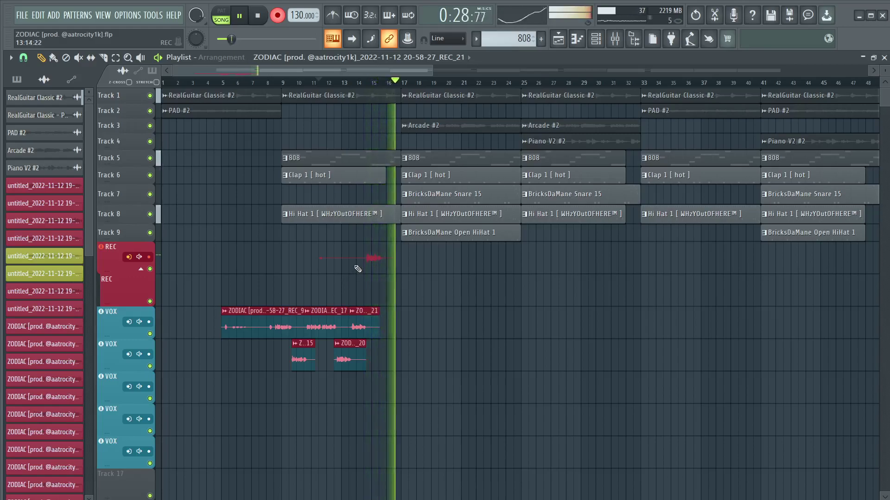
key(space)
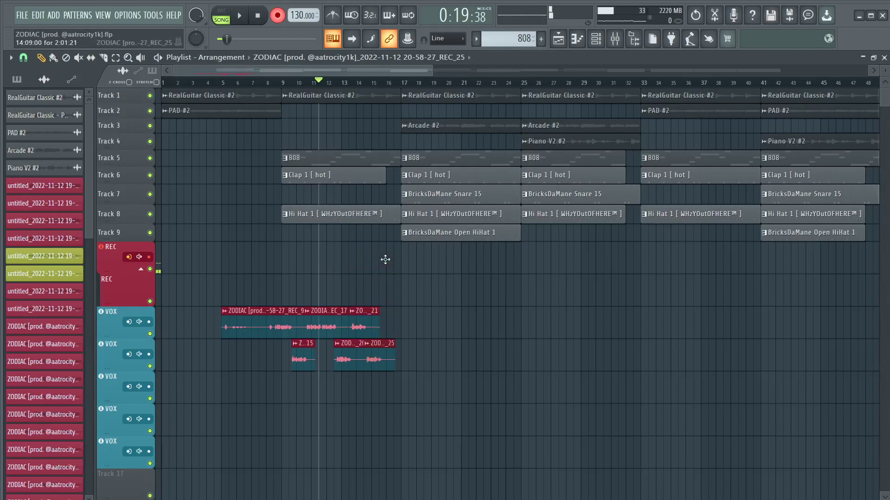
Record another take from about bar 11.5 and delete it, undoing the removal of the second VOX track's last clip.
key(space)
right_click(378, 364)
key(ctrl+z)
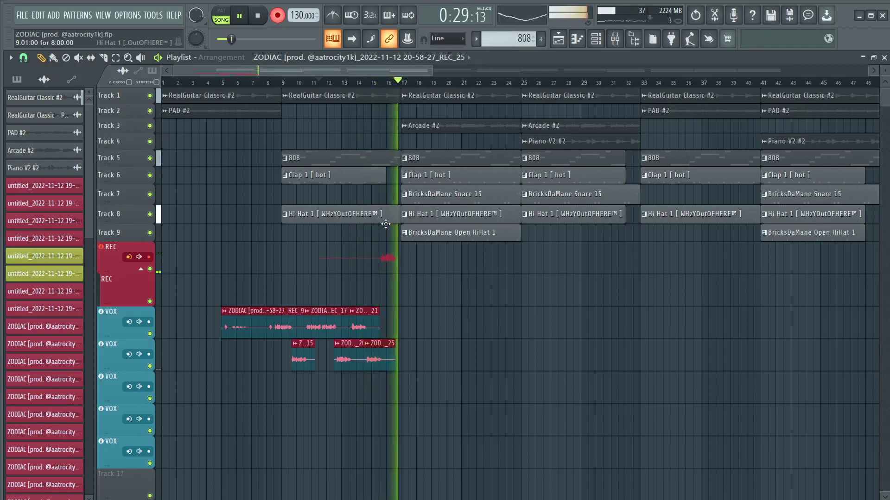
key(space)
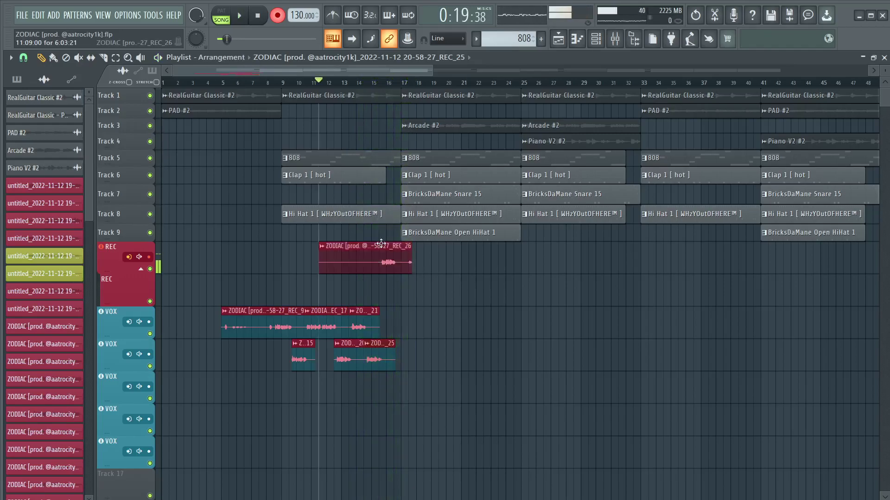
right_click(380, 246)
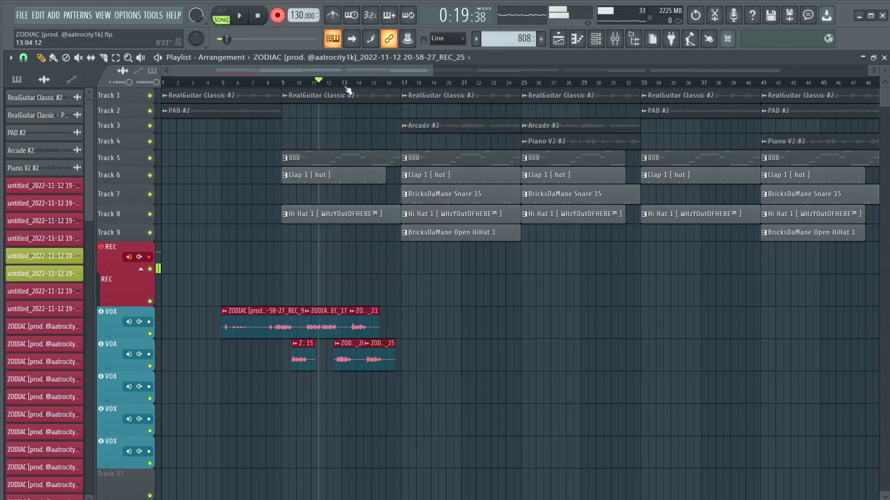
Record two takes from about bar 12.5, placing one on the first VOX track from about bar 15.5 and one on the second from about 16.5.
key(space)
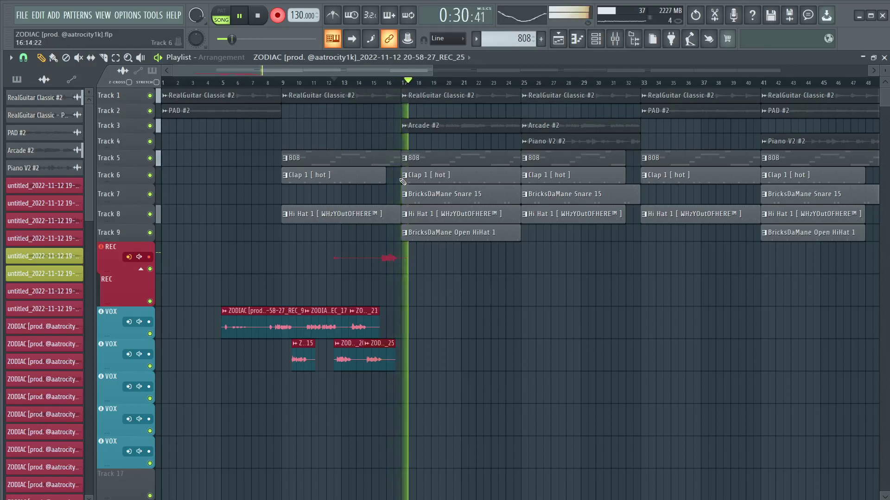
key(space)
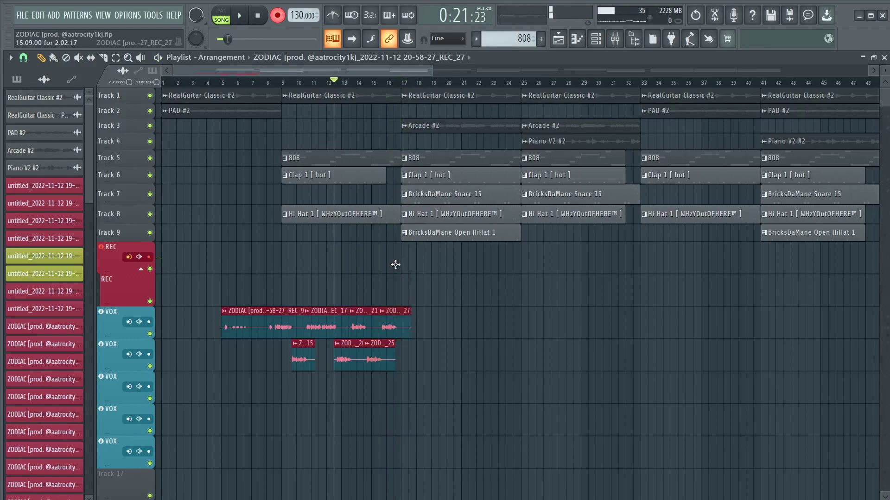
key(space)
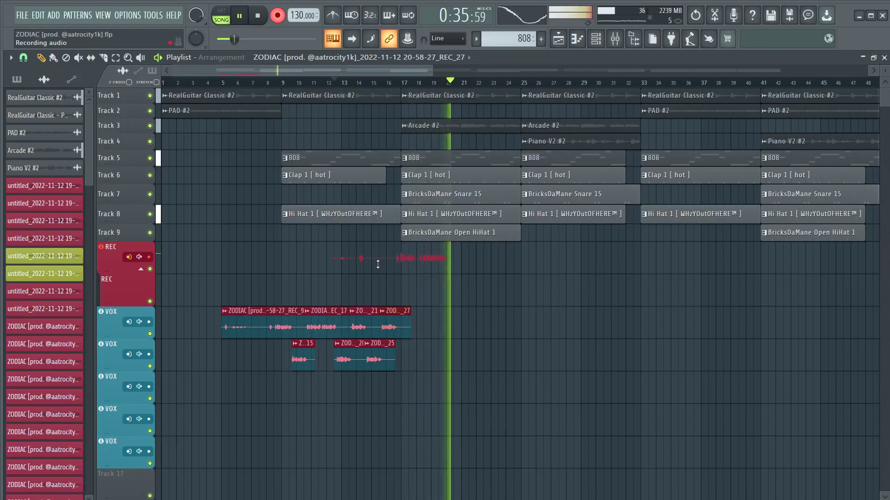
key(space)
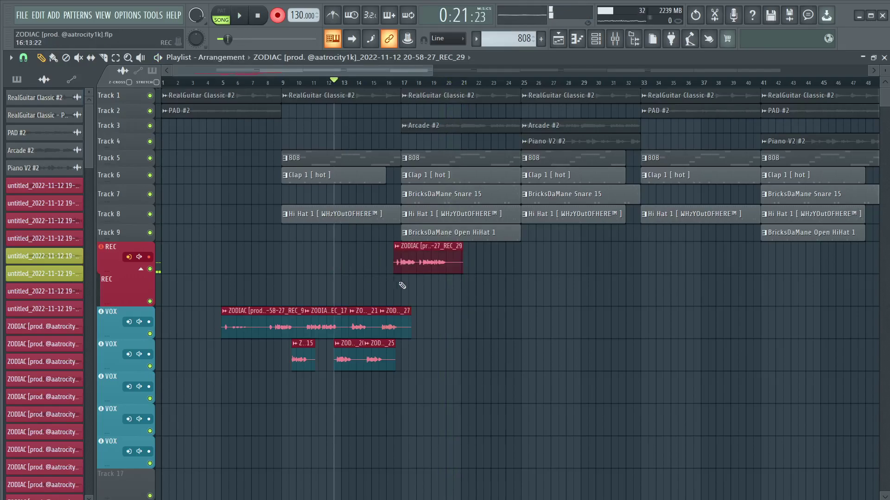
drag(427, 266, 428, 331)
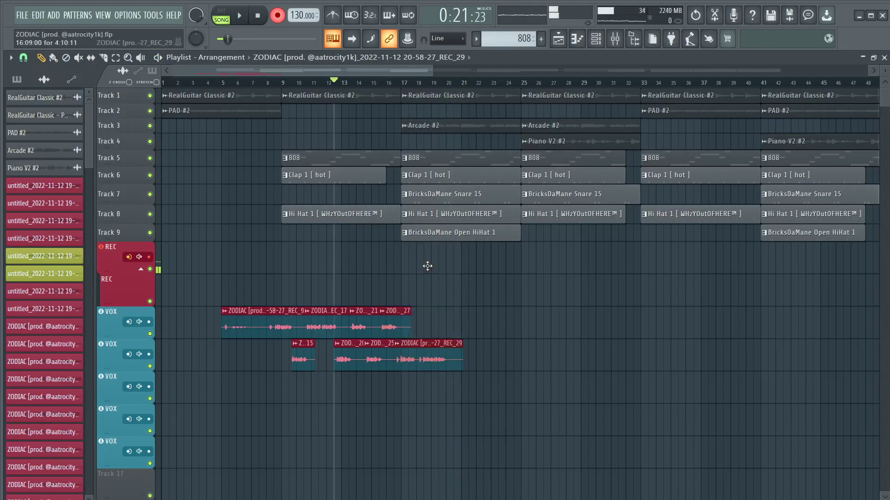
Try further takes from about bars 12.5 and 16.5, deleting both from the REC track.
key(space)
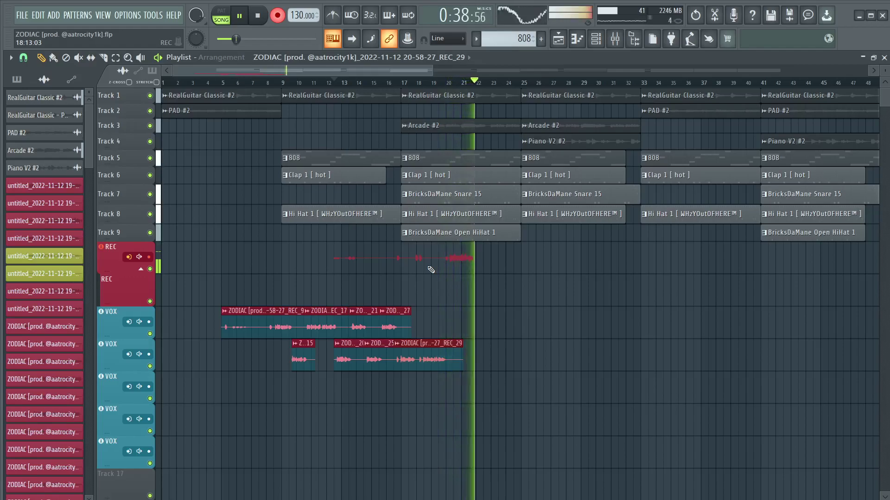
key(space)
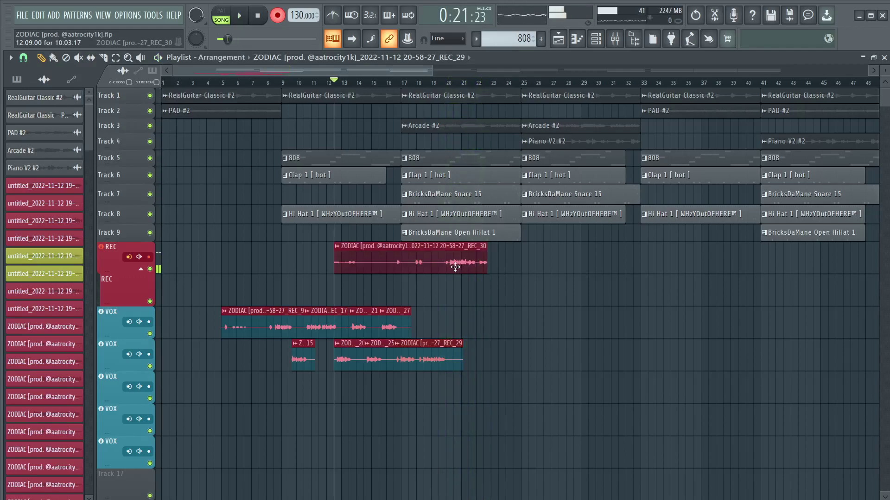
key(space)
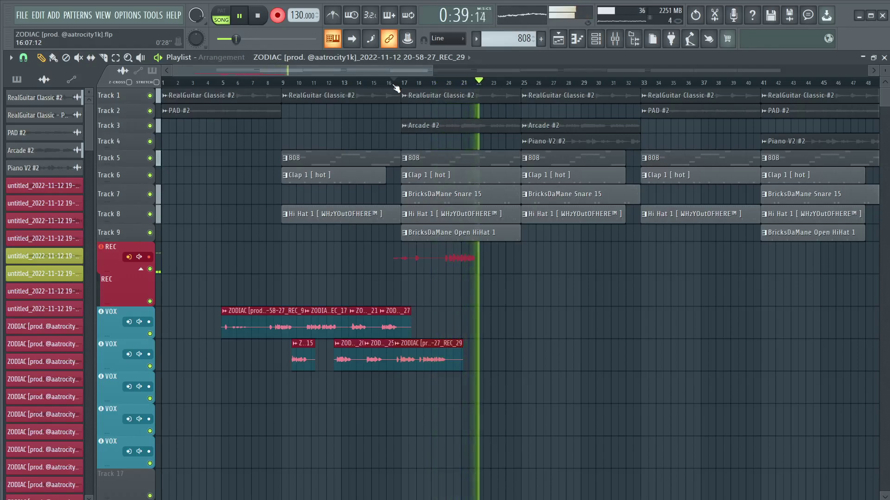
key(space)
right_click(439, 259)
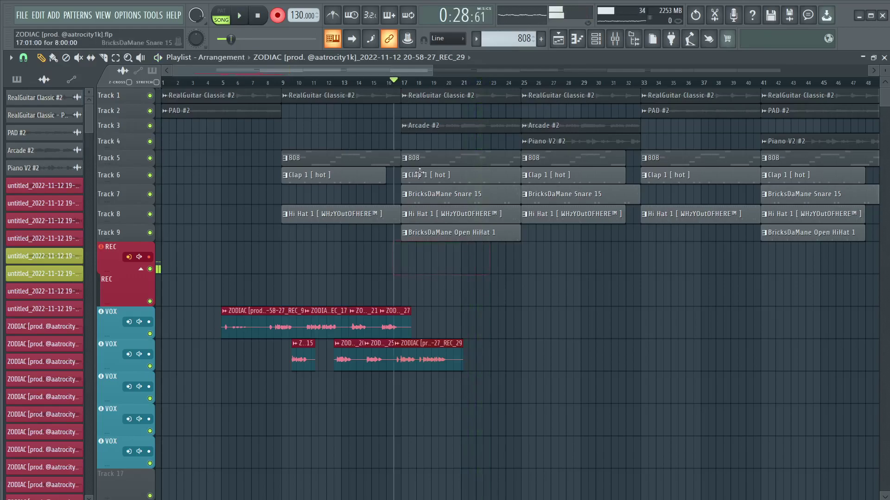
Record a take from about bar 16.5 and place it on the first VOX track, trimmed to span about bars 19.5 to 22.5.
key(space)
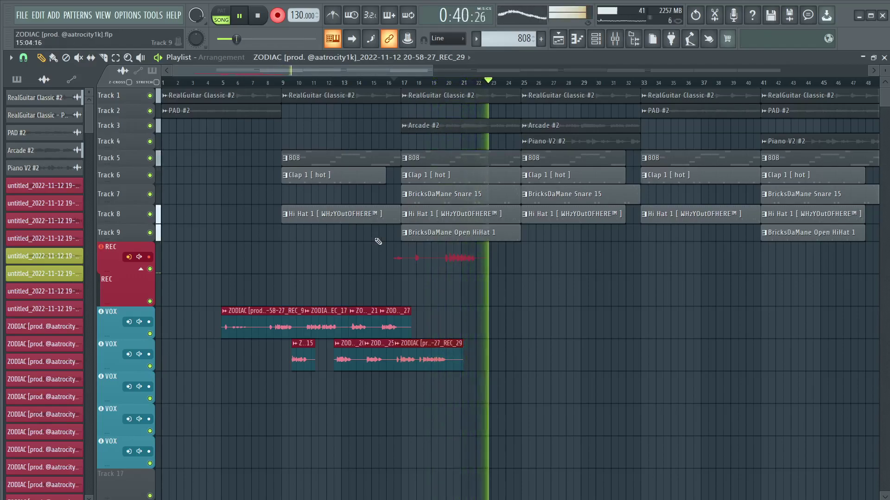
key(space)
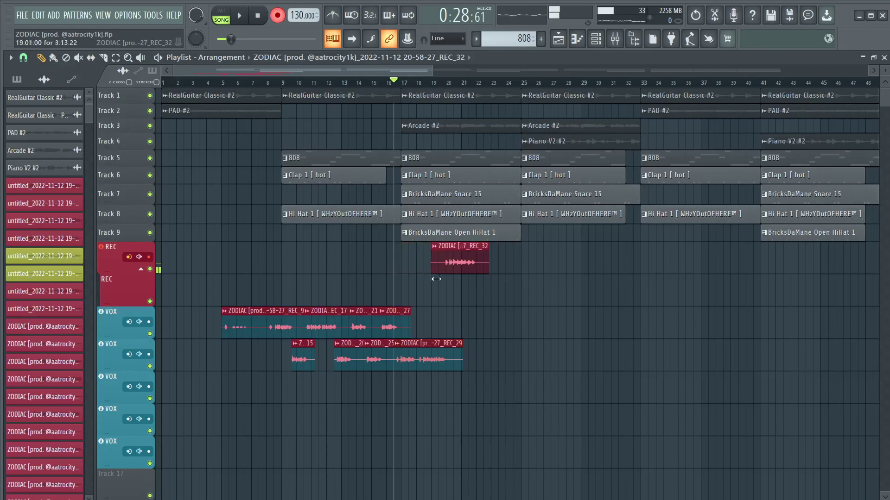
drag(463, 261, 464, 326)
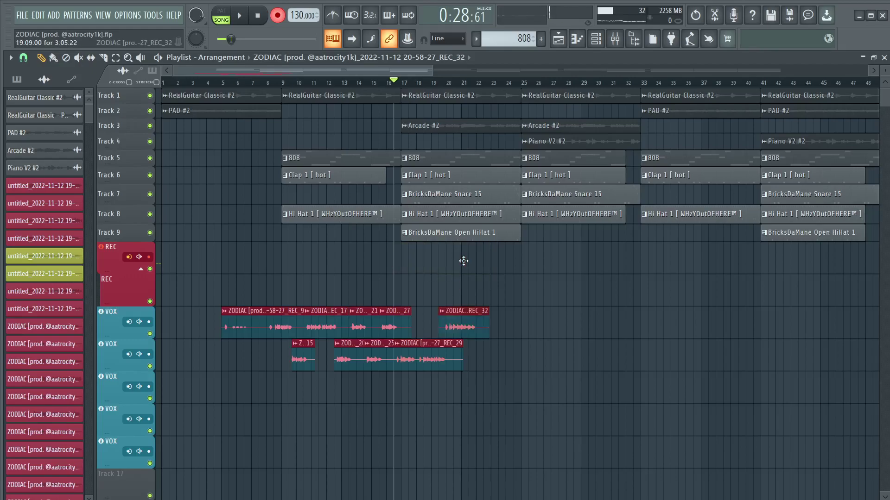
key(space)
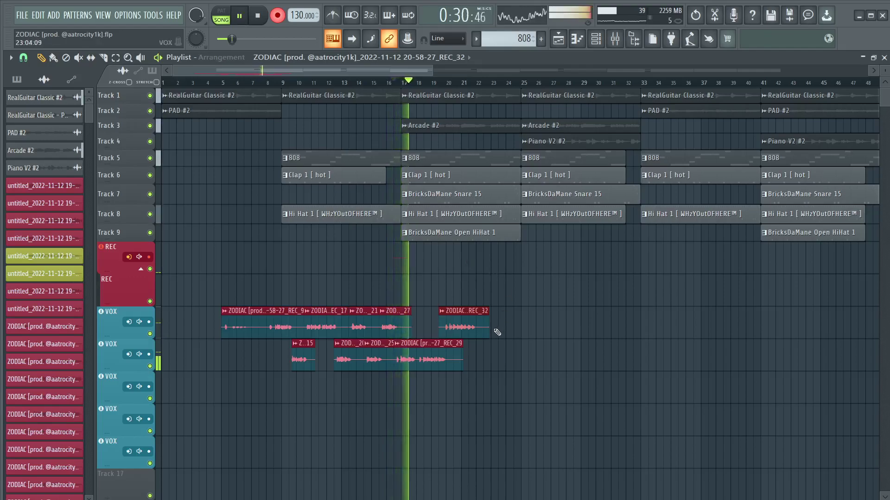
drag(490, 329, 484, 347)
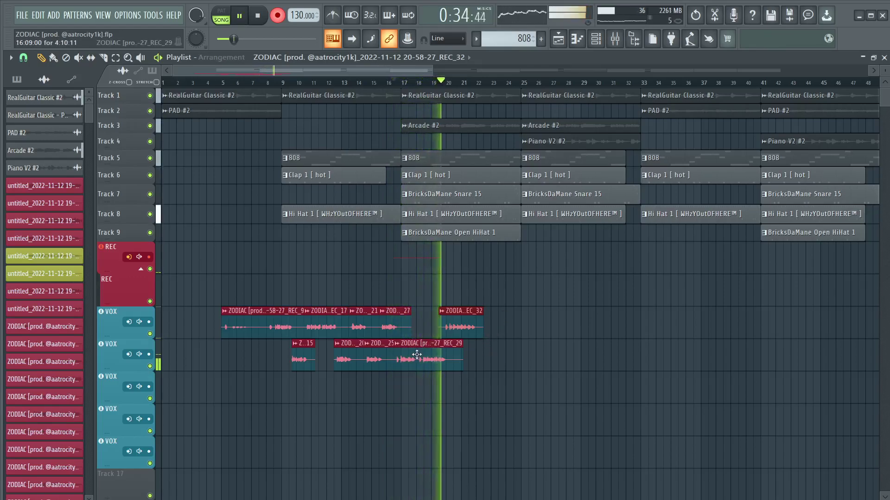
Delete the stray clip at bar 28 from the REC track, and stop recording and discard the new take.
key(super)
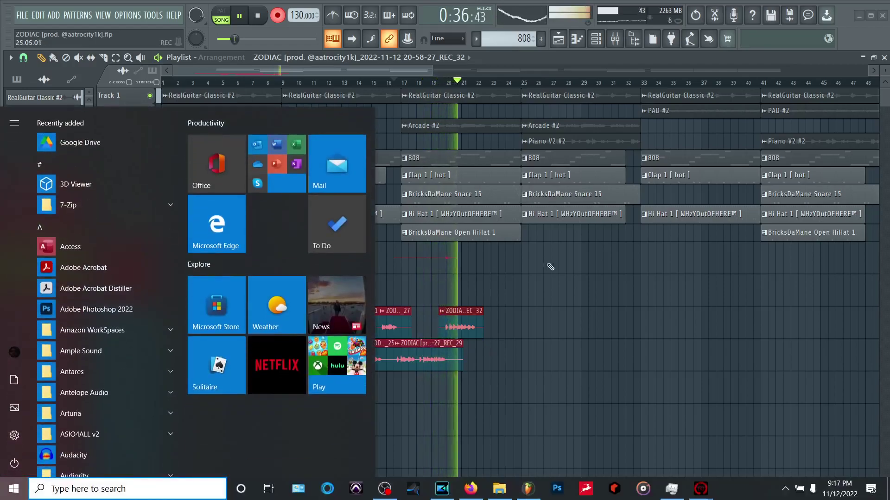
click(569, 301)
click(578, 300)
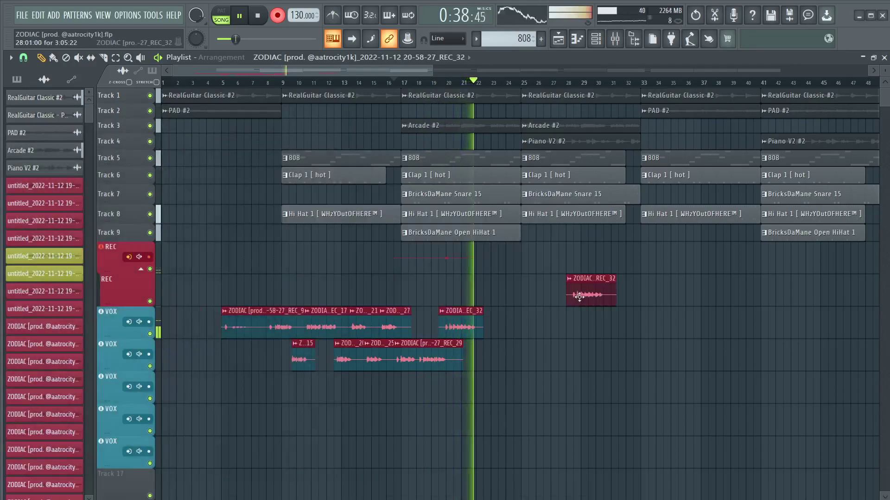
right_click(588, 297)
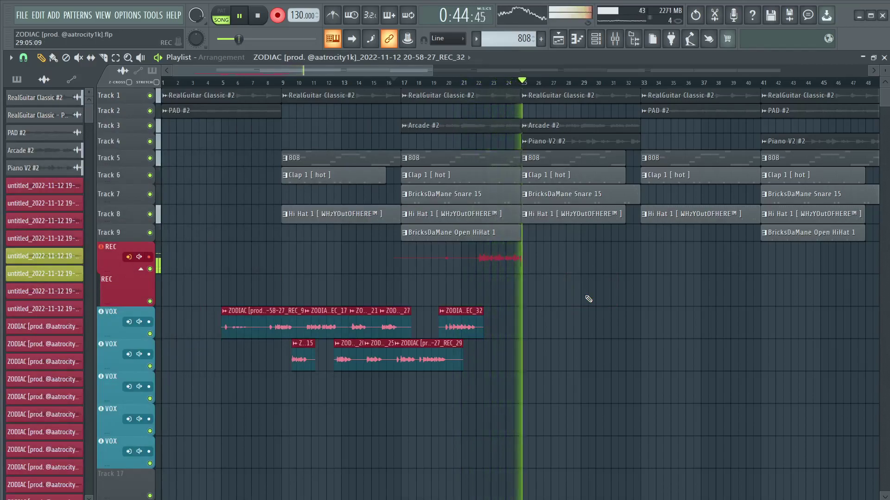
key(space)
right_click(477, 268)
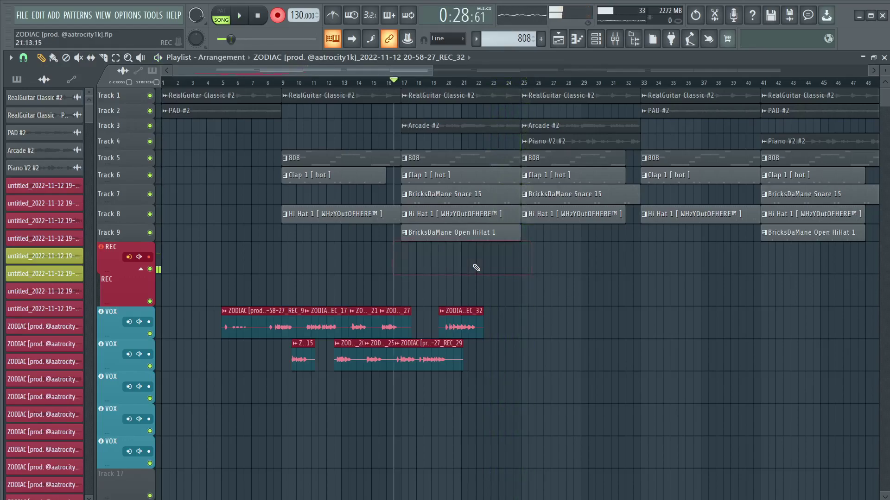
Try moving the clip at about bar 16.5 on the second VOX track down to the third VOX track, and return it.
key(space)
drag(417, 65, 298, 73)
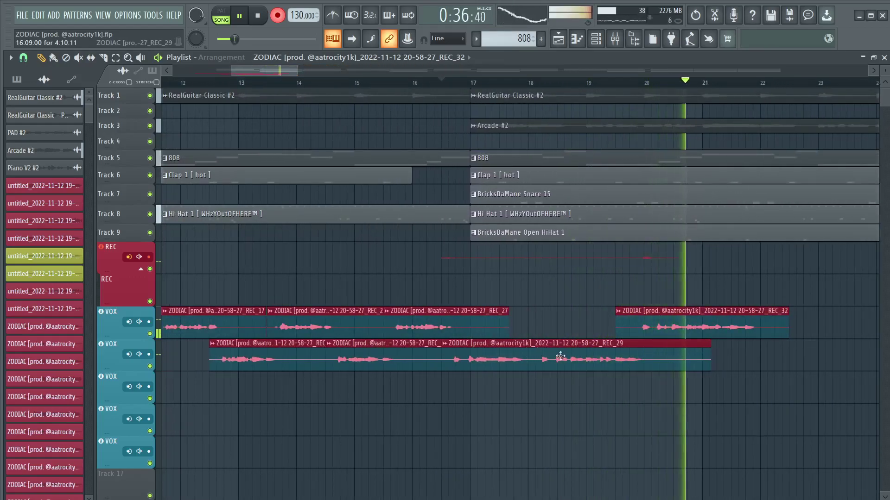
drag(570, 362, 570, 394)
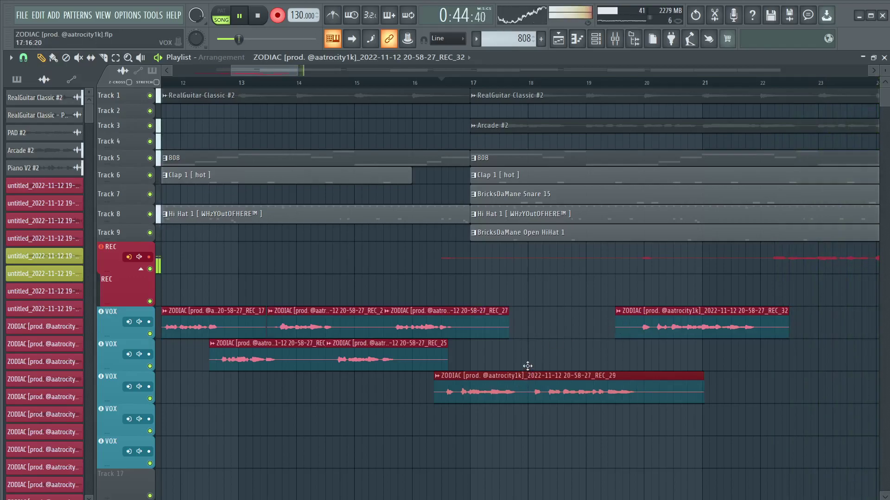
drag(533, 393, 532, 361)
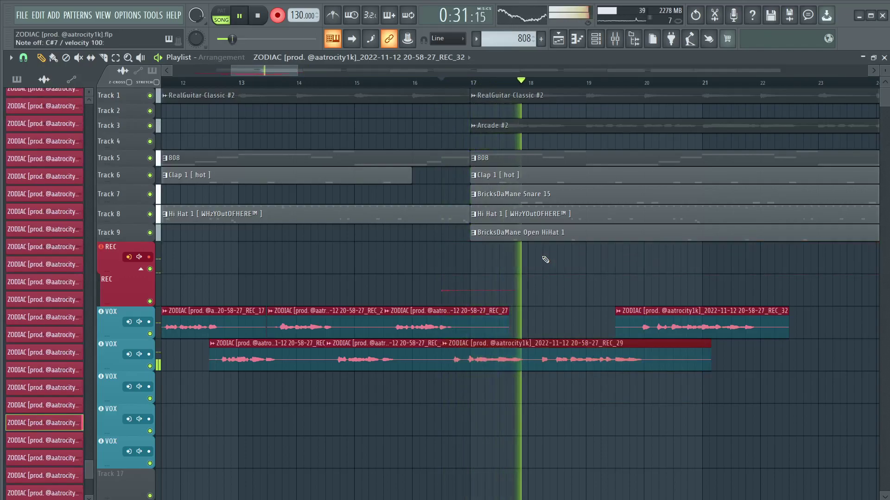
Stop the current take, try another short one from about bar 16.5, and delete both from the REC track.
key(space)
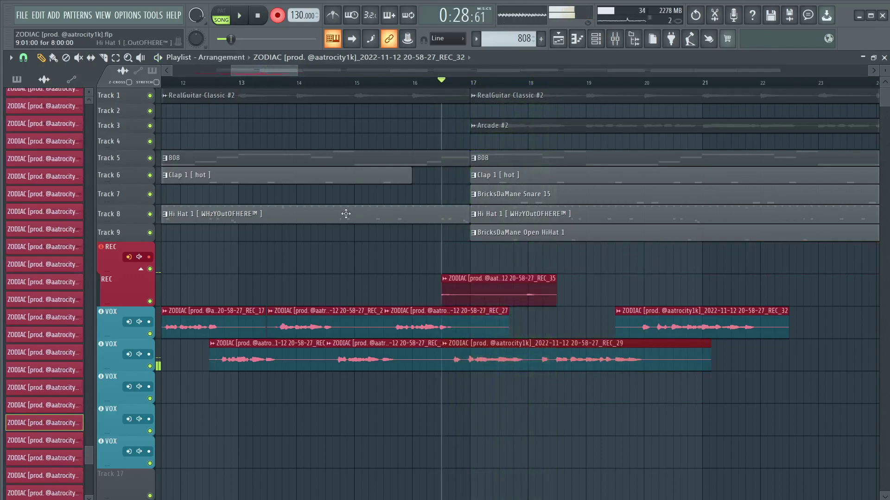
key(space)
key(space)
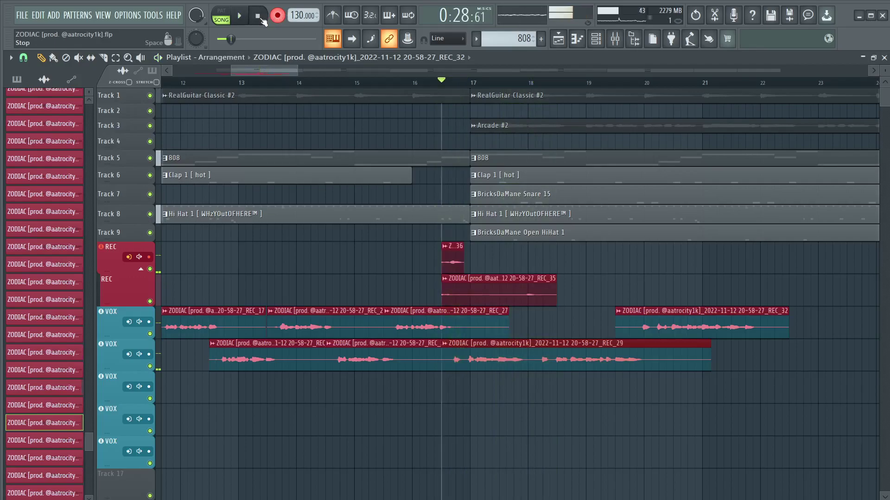
right_click(463, 294)
right_click(460, 264)
Record takes from about bars 16 and 17, placing the last on the second VOX track, trimmed to span about bars 21 to 25.
key(space)
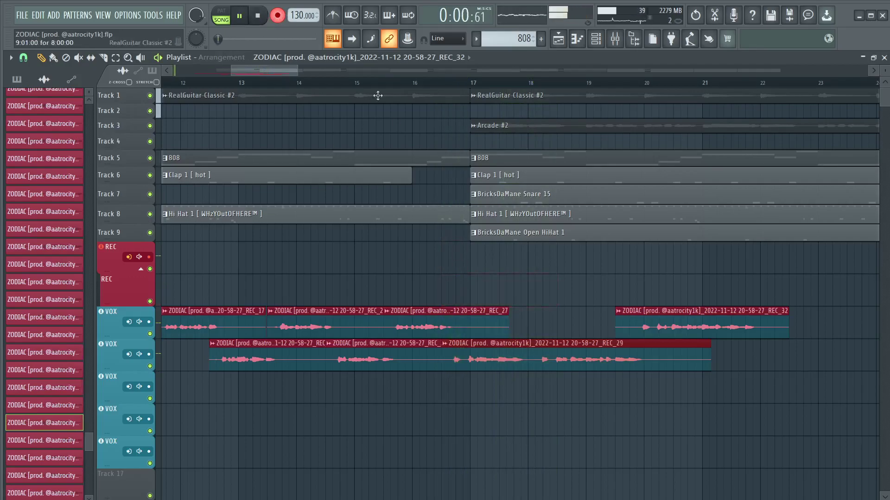
drag(298, 68, 593, 70)
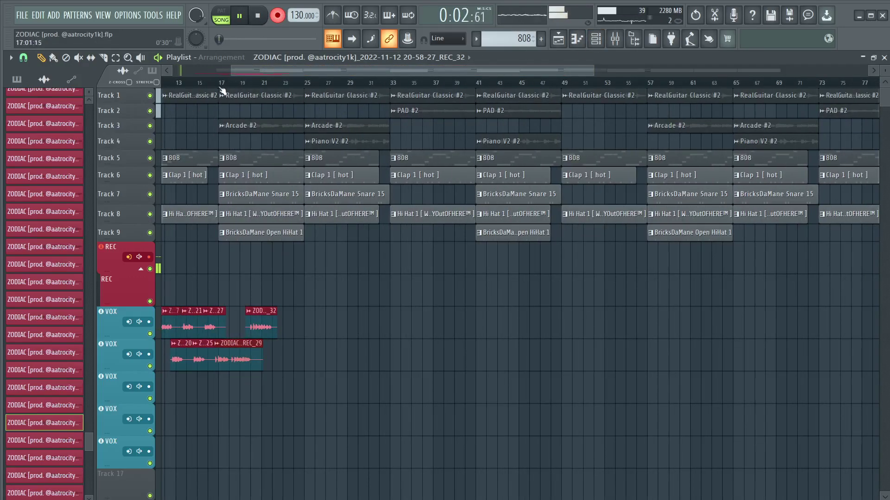
click(215, 86)
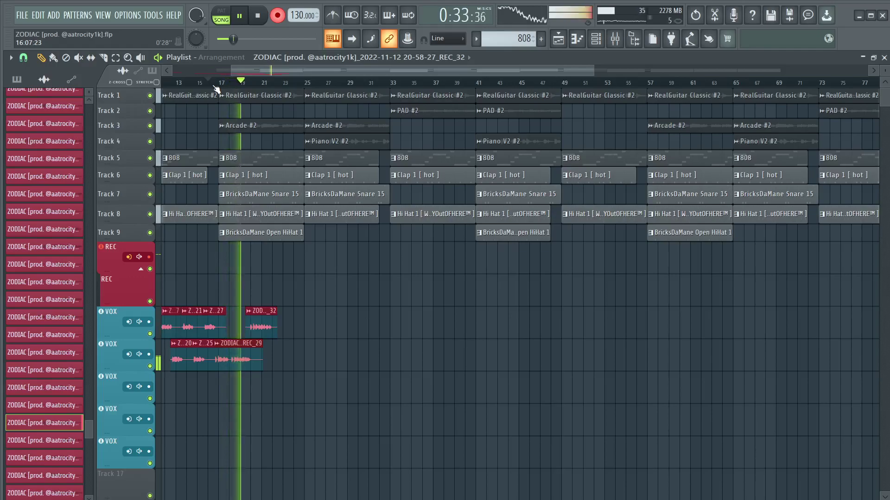
key(space)
key(space)
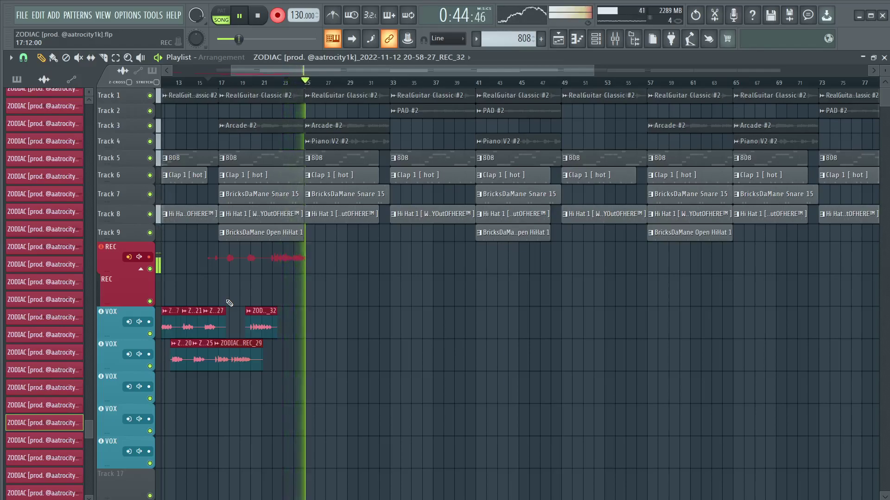
key(space)
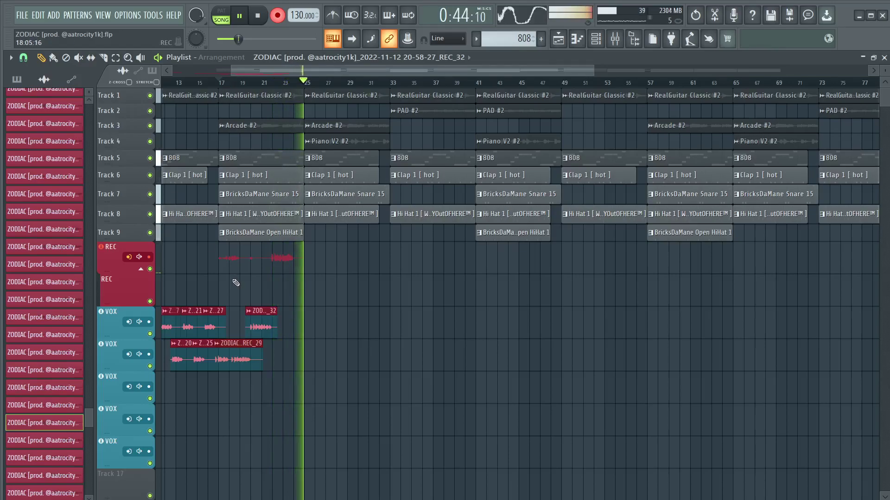
key(space)
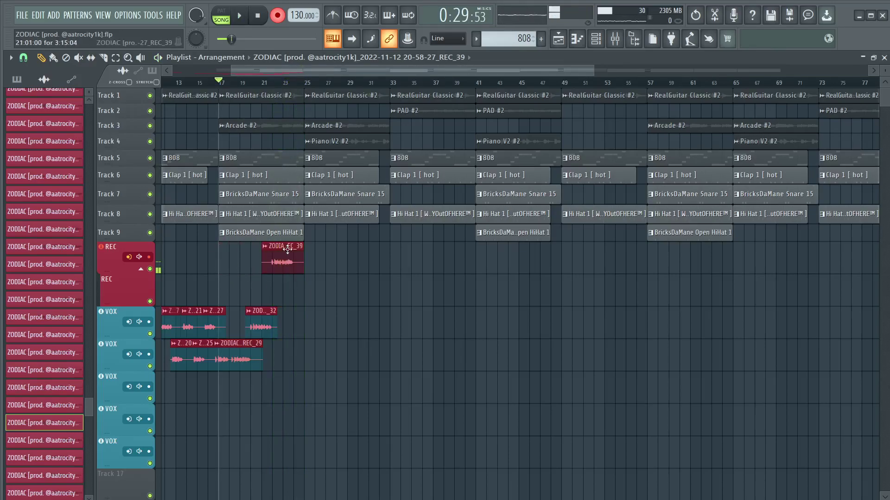
drag(287, 249, 288, 346)
Record takes from about bars 17 and 20, placing only the last on the first VOX track, trimmed to span about bars 23 to 26.
key(space)
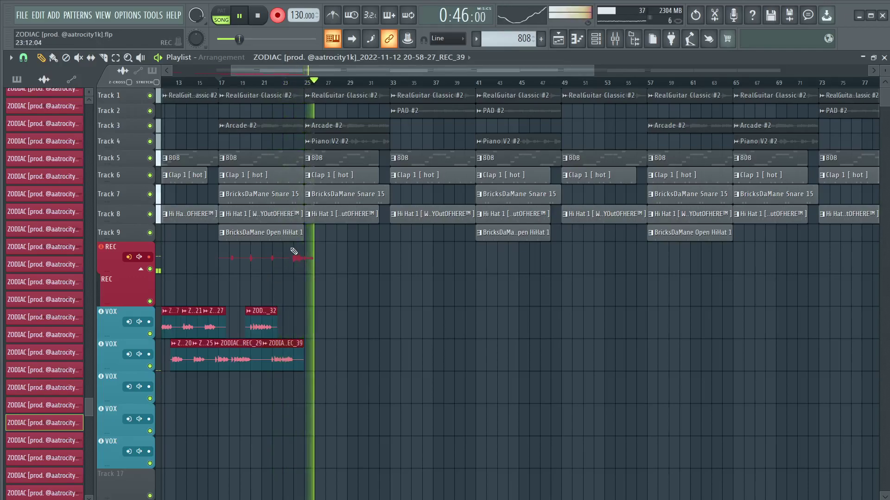
key(space)
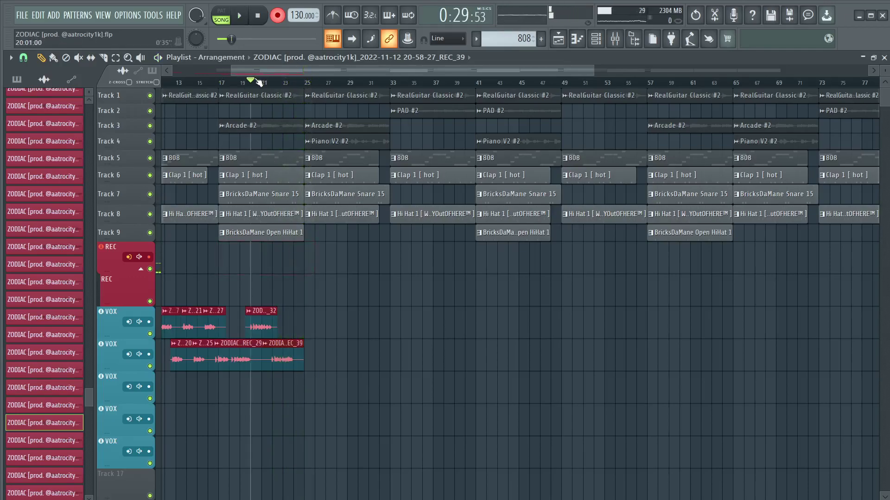
key(space)
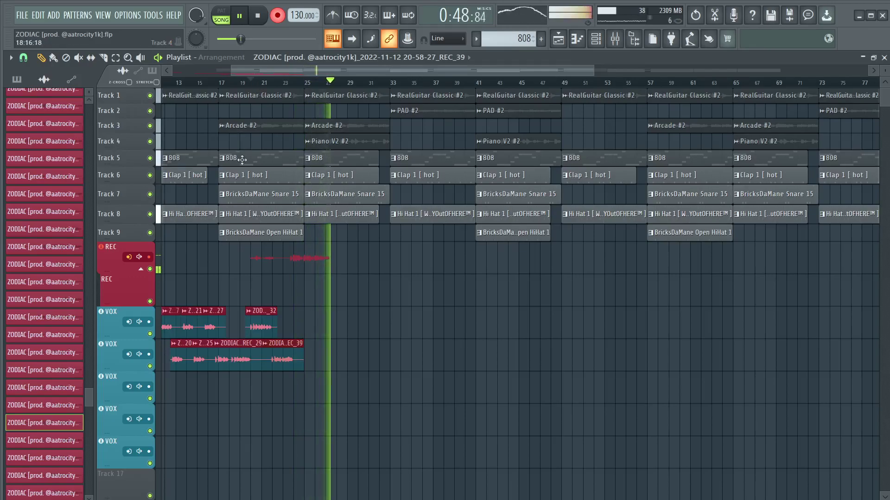
key(space)
right_click(300, 267)
key(space)
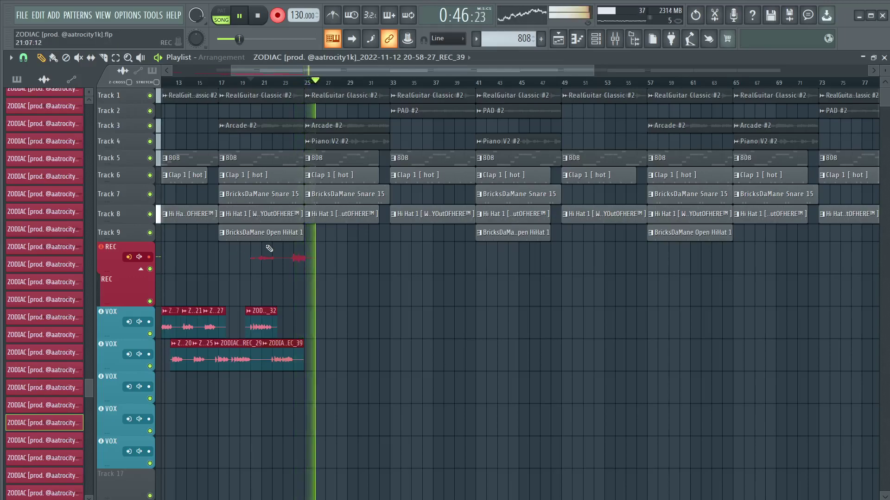
key(space)
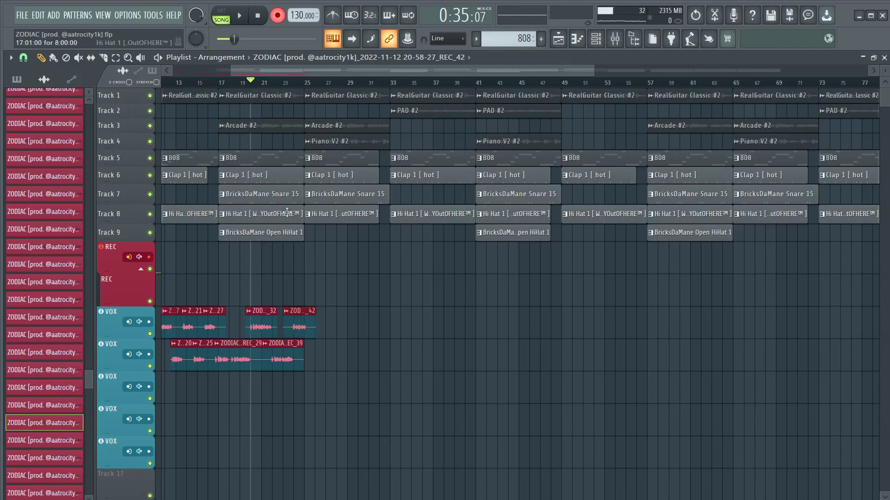
Try two more takes from about bar 20, discarding both from the REC track.
key(space)
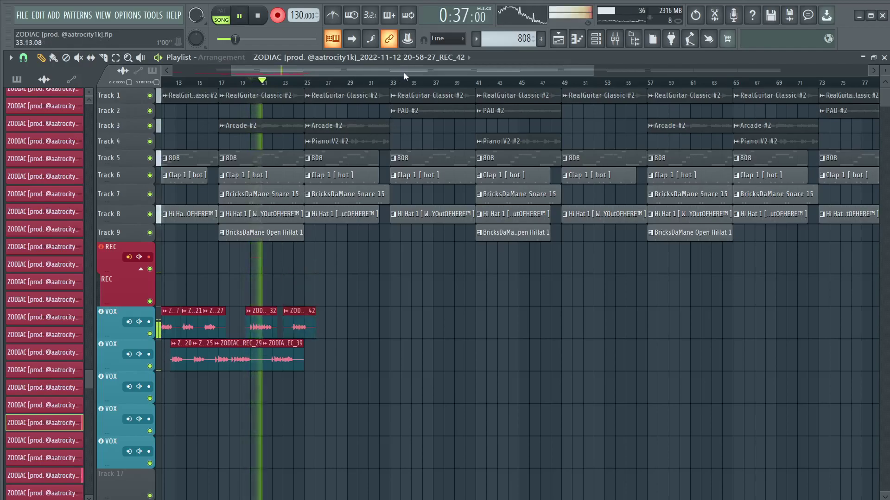
drag(346, 73, 313, 65)
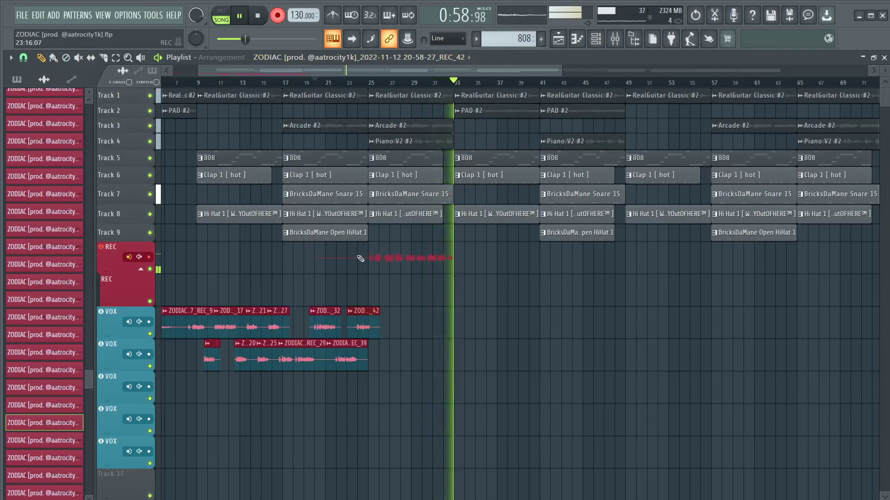
key(space)
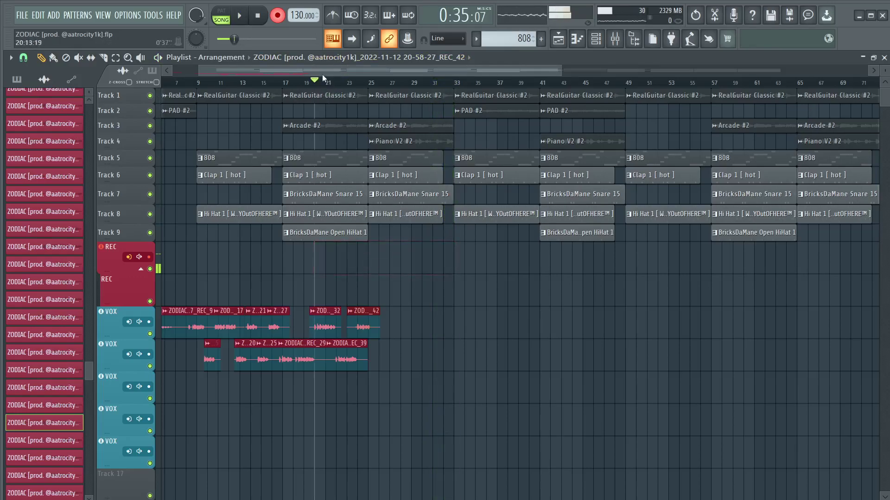
key(space)
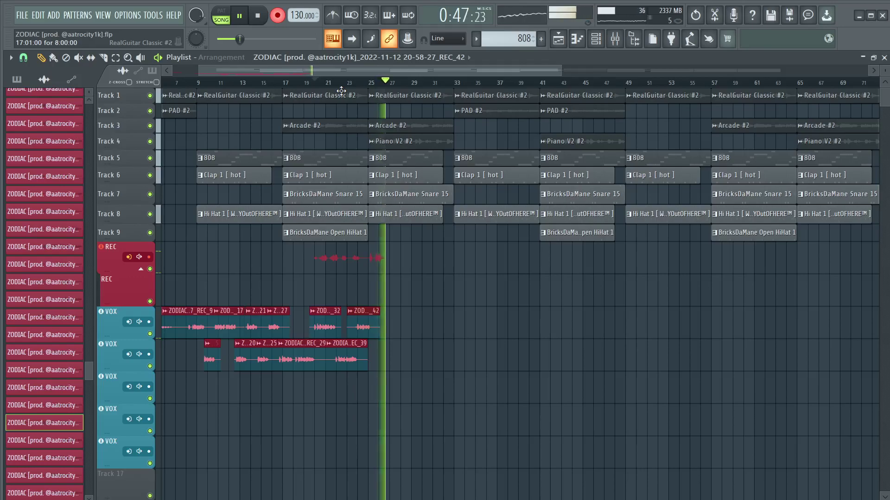
key(space)
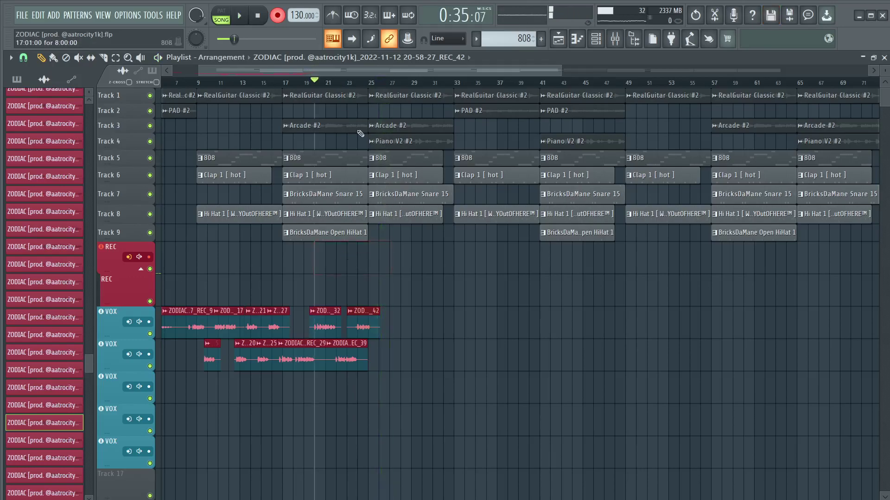
Record a take from about bar 22 and place it on the second VOX track, trimmed to span about bars 25 to 29.
key(space)
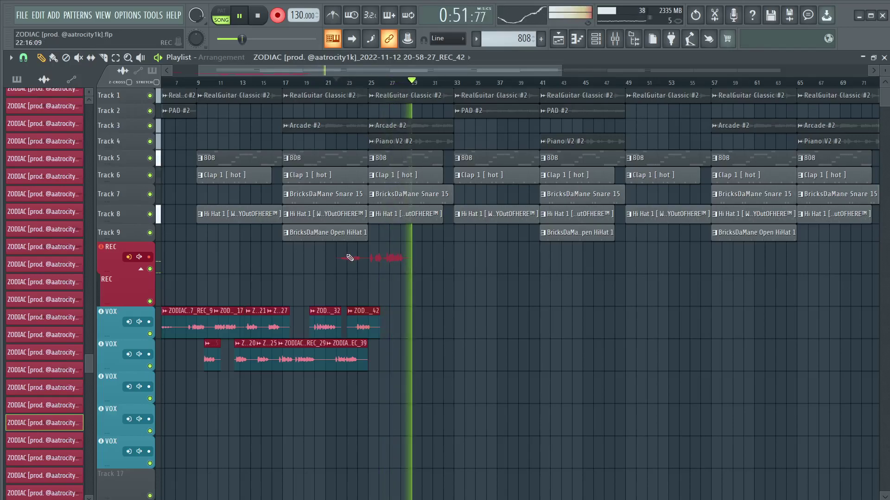
key(space)
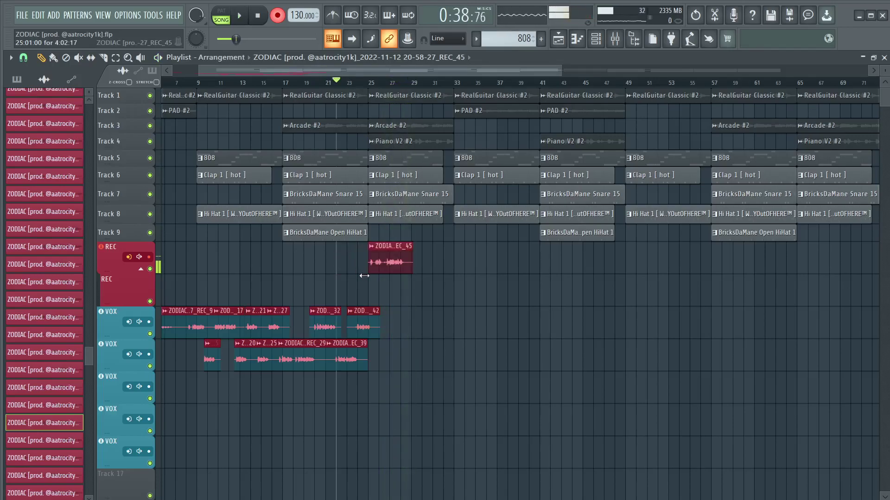
key(shift+Down)
key(shift+Down)
key(shift+Down)
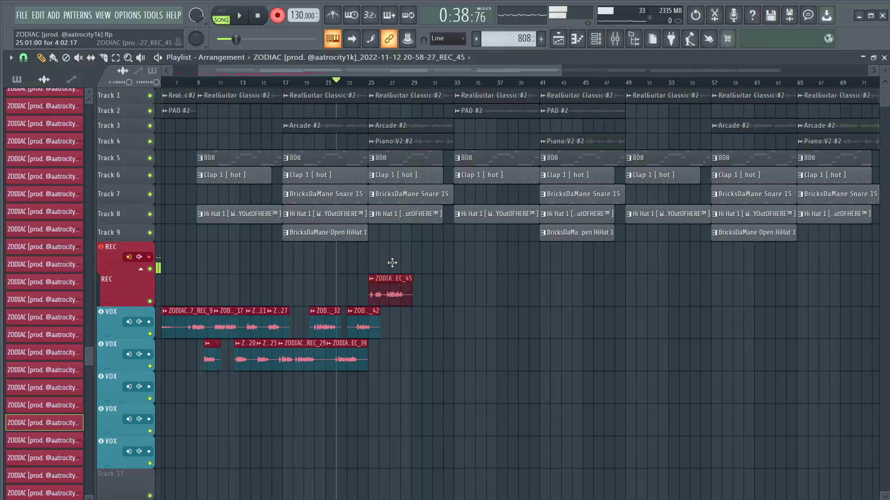
Record takes from about bars 22 and 24, placing the last on the first VOX track, trimmed to span about bars 28 to 31.
key(space)
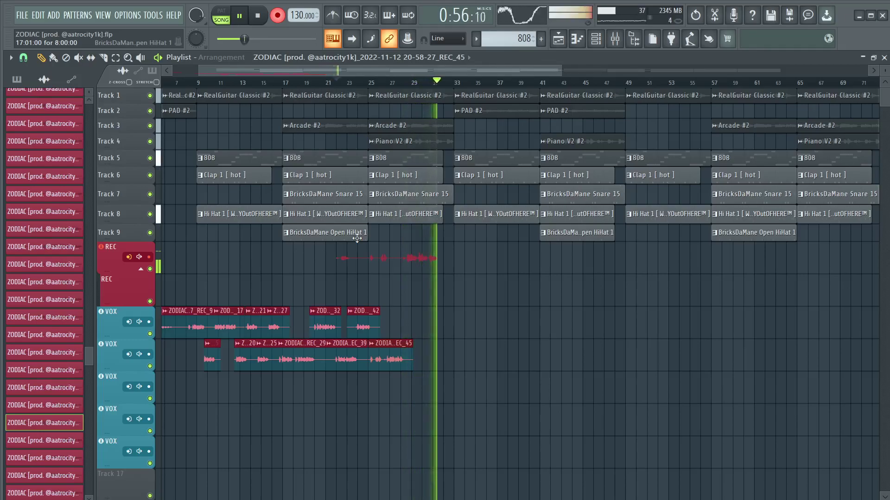
key(space)
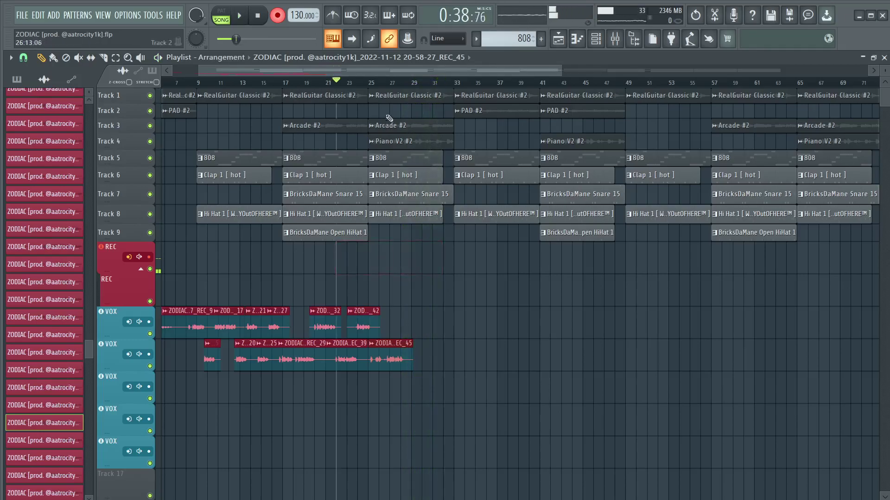
click(360, 87)
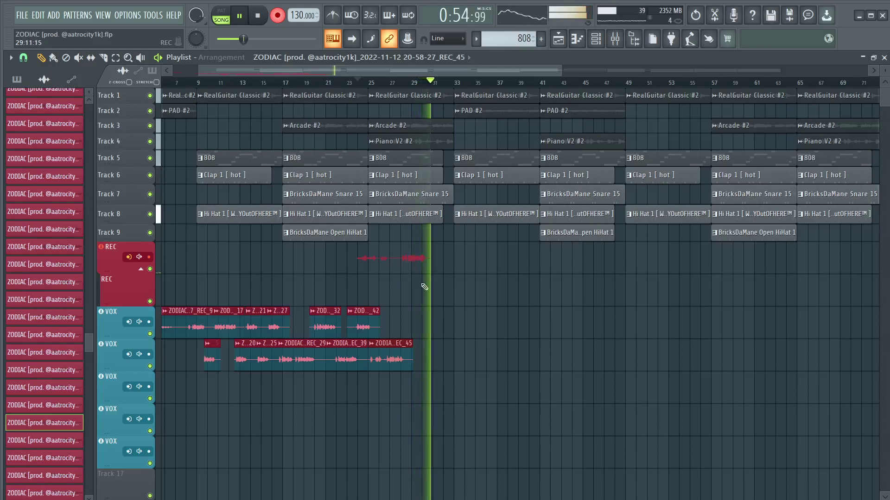
key(space)
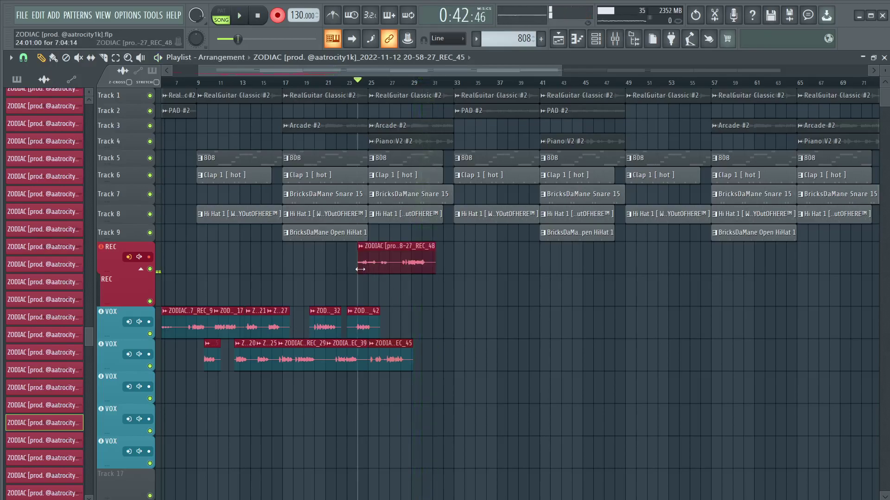
key(shift+Down)
Trim the start of the first VOX track's last clip to about bar 28.5, and delete the take recorded from bar 24.
key(space)
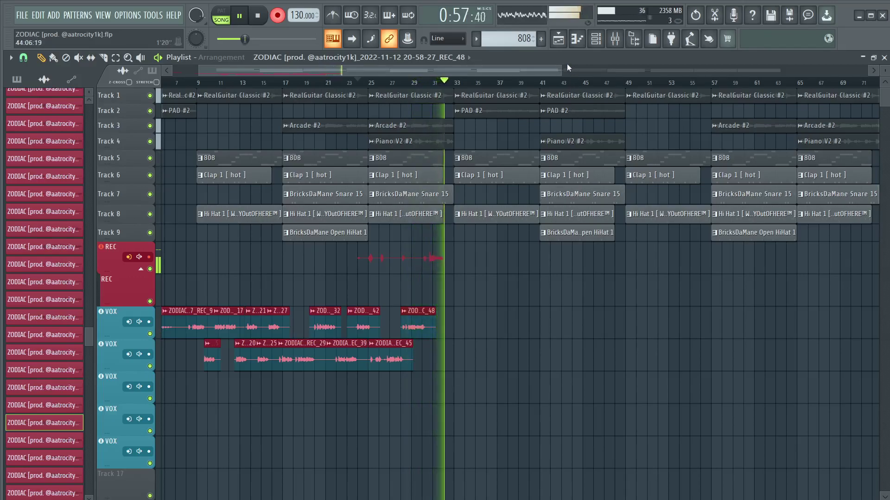
drag(562, 69, 375, 70)
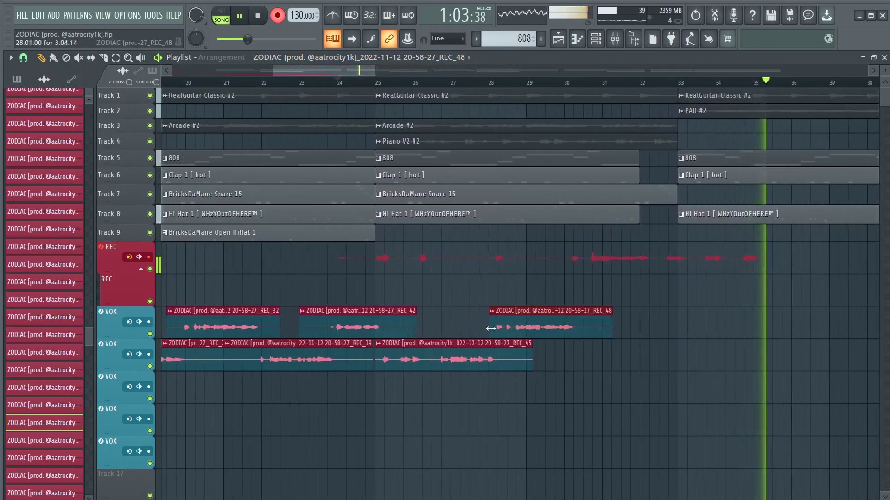
drag(491, 328, 512, 329)
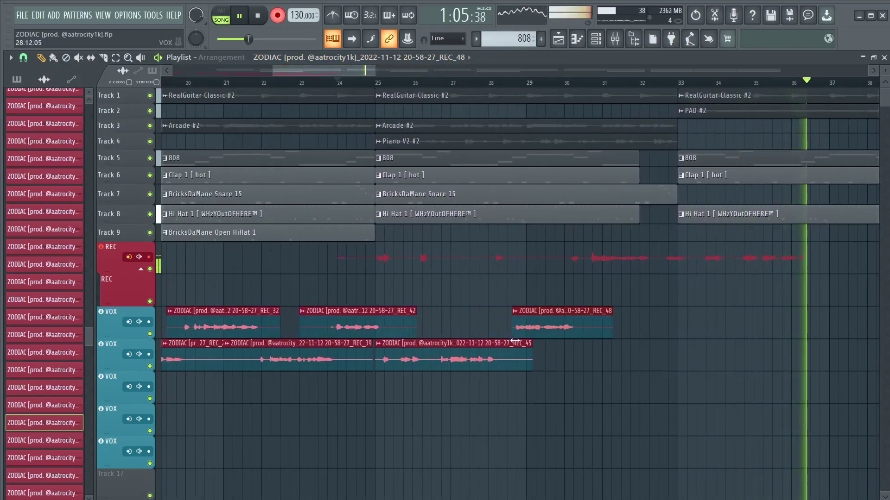
key(space)
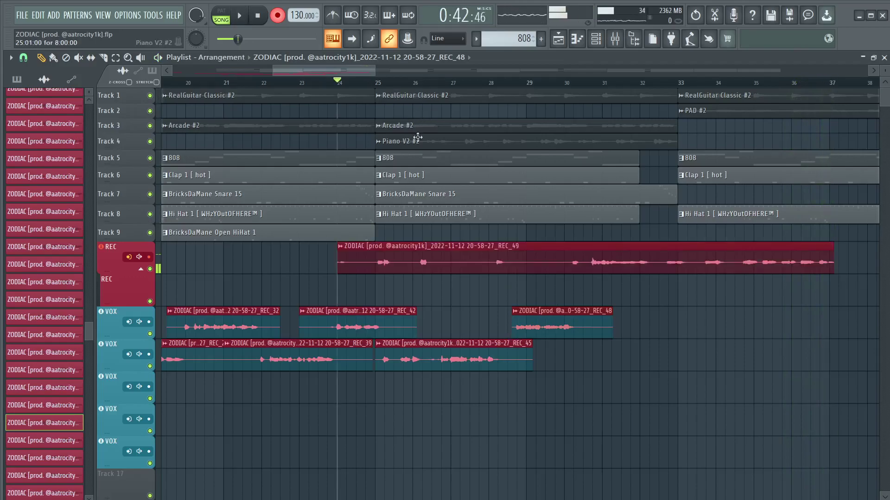
right_click(429, 261)
Record a take from bar 25 and place it on the second VOX track, trimmed to span about bars 30 to 33.5.
click(381, 87)
drag(376, 70, 467, 47)
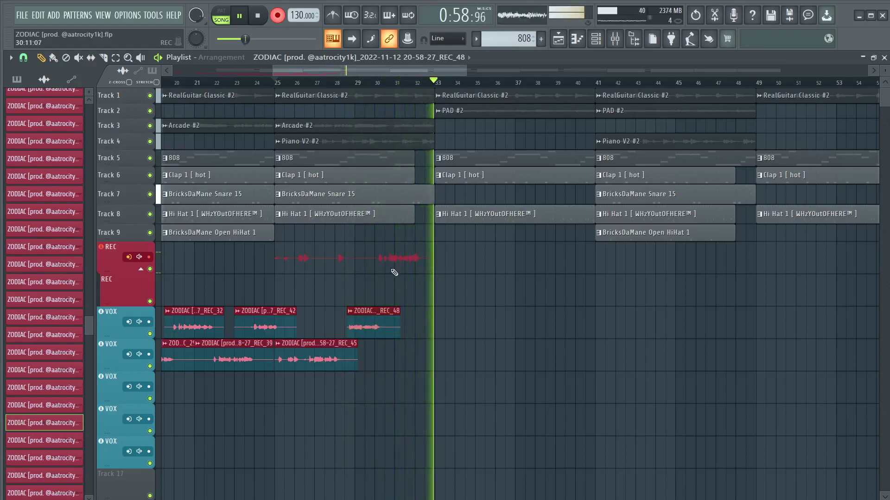
key(space)
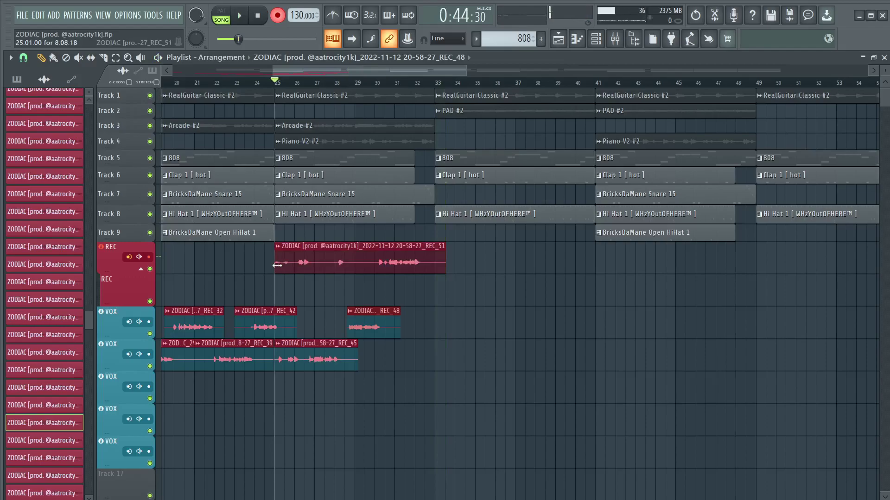
scroll(404, 257, down, 2)
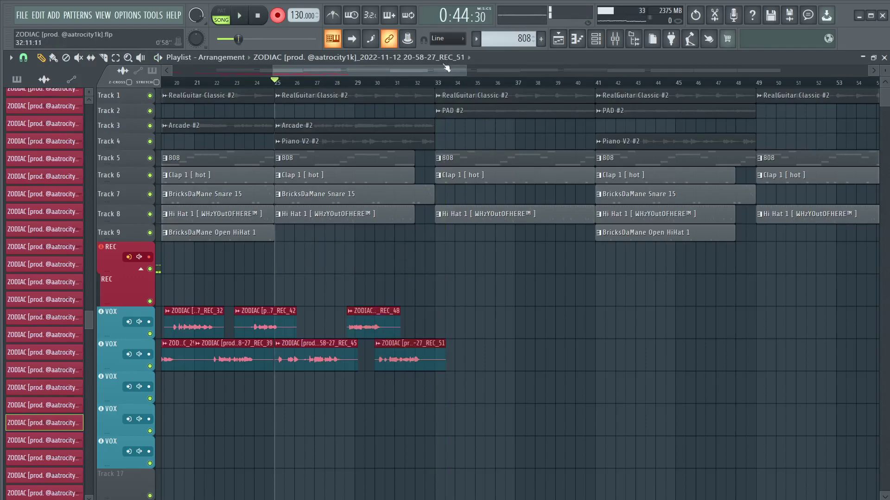
Play the arrangement from about bar 7 to review the vocal clips on the VOX tracks.
drag(464, 65, 415, 61)
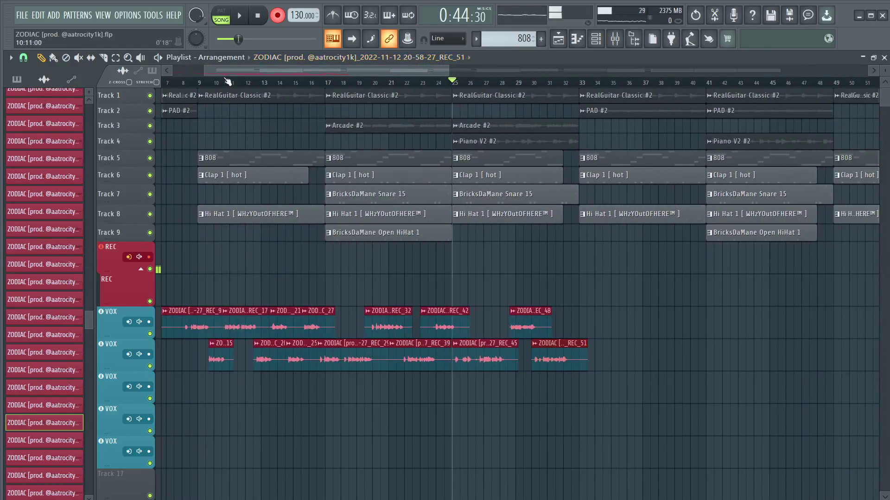
drag(252, 72, 219, 72)
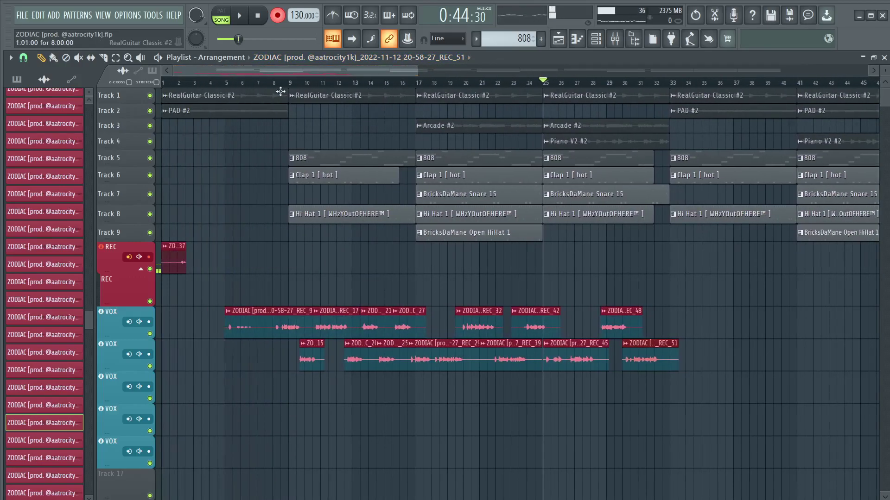
click(258, 83)
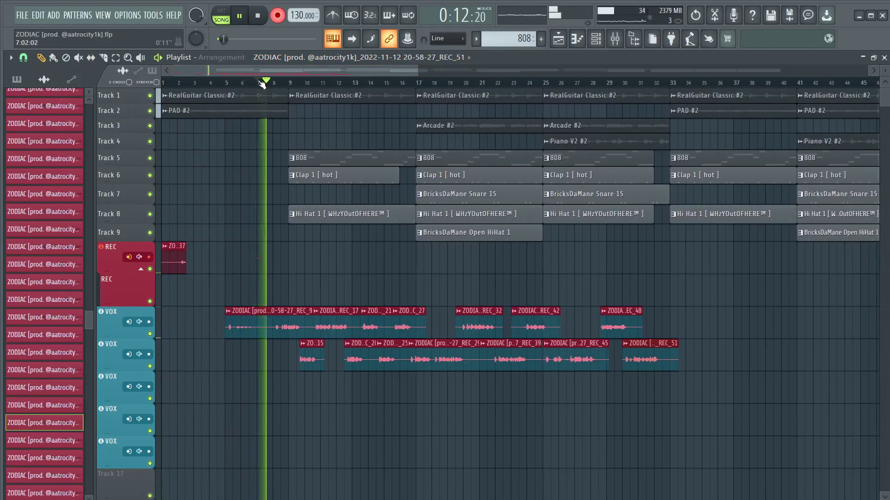